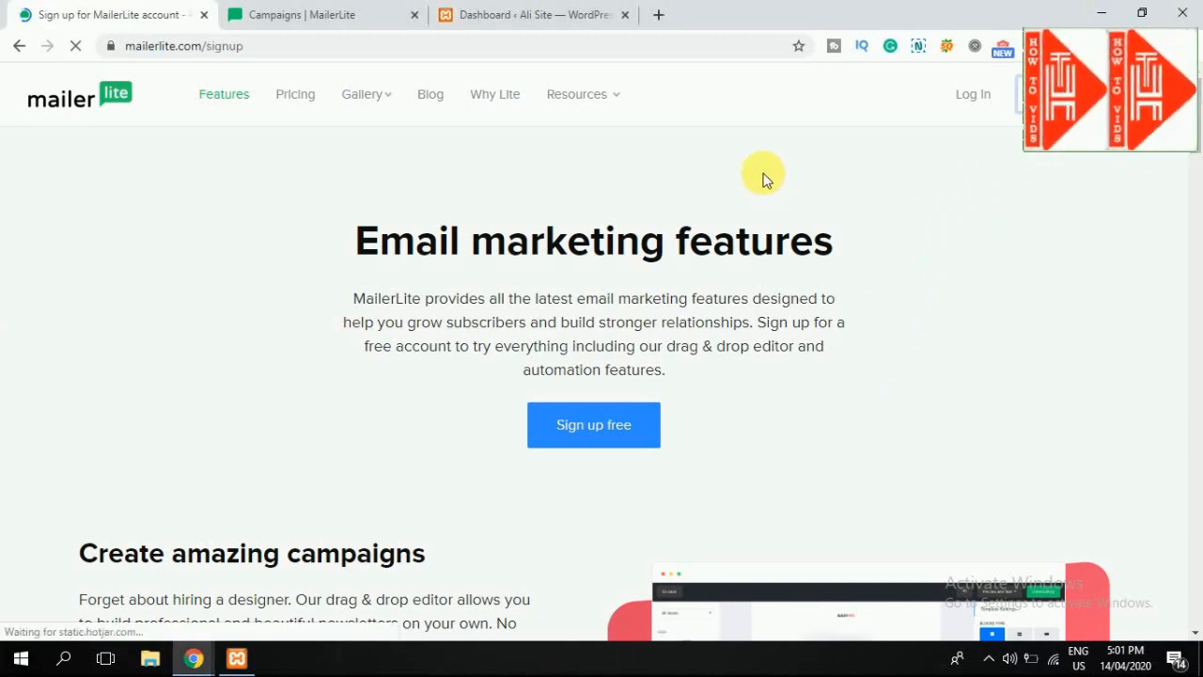
Step: Log in to MailerLite and go to Integrations from the account menu to browse the list
scroll(422, 395, "down", 3)
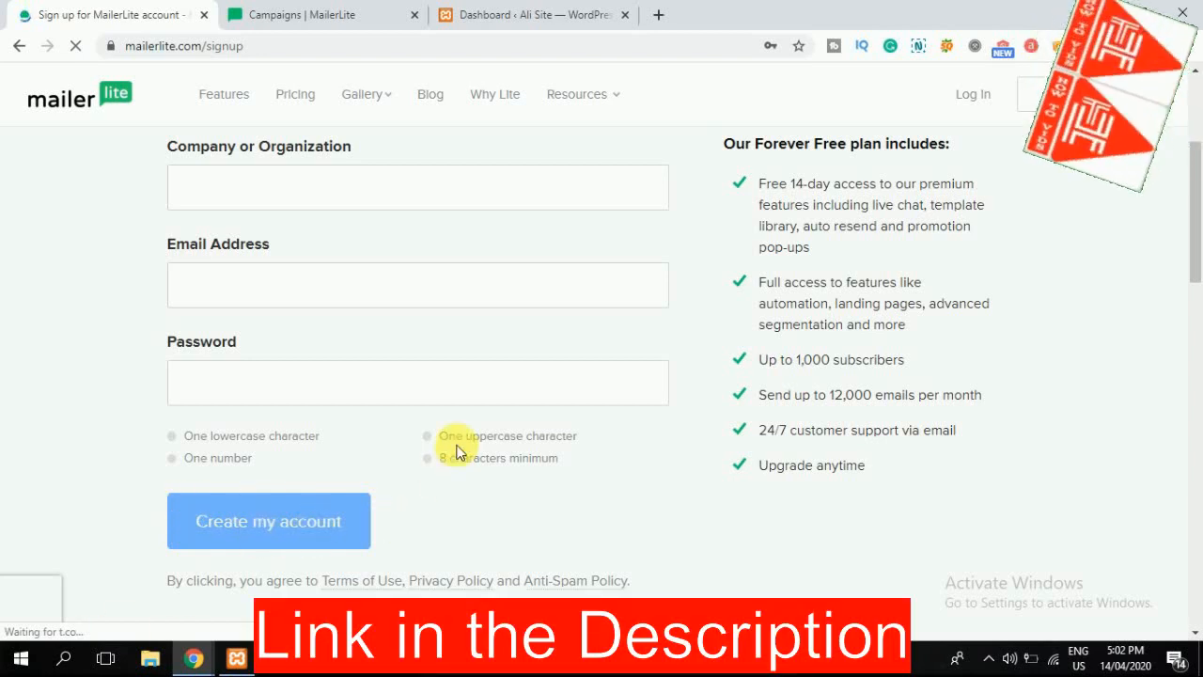
scroll(457, 449, "up", 1)
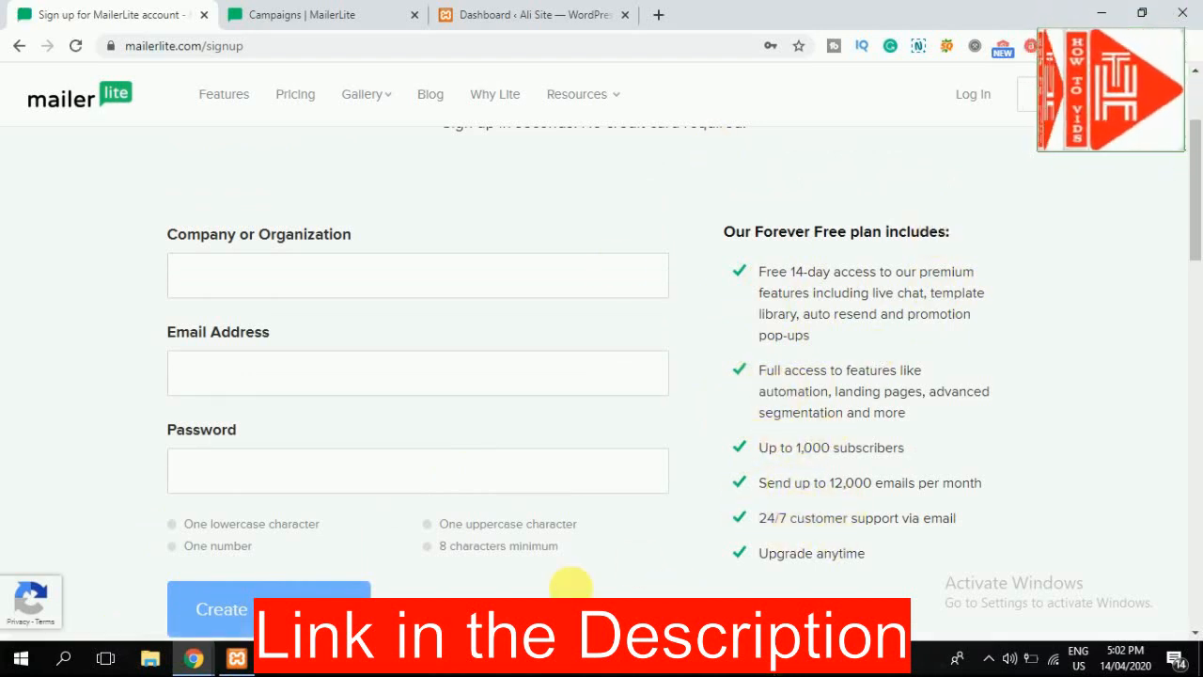
left_click(988, 111)
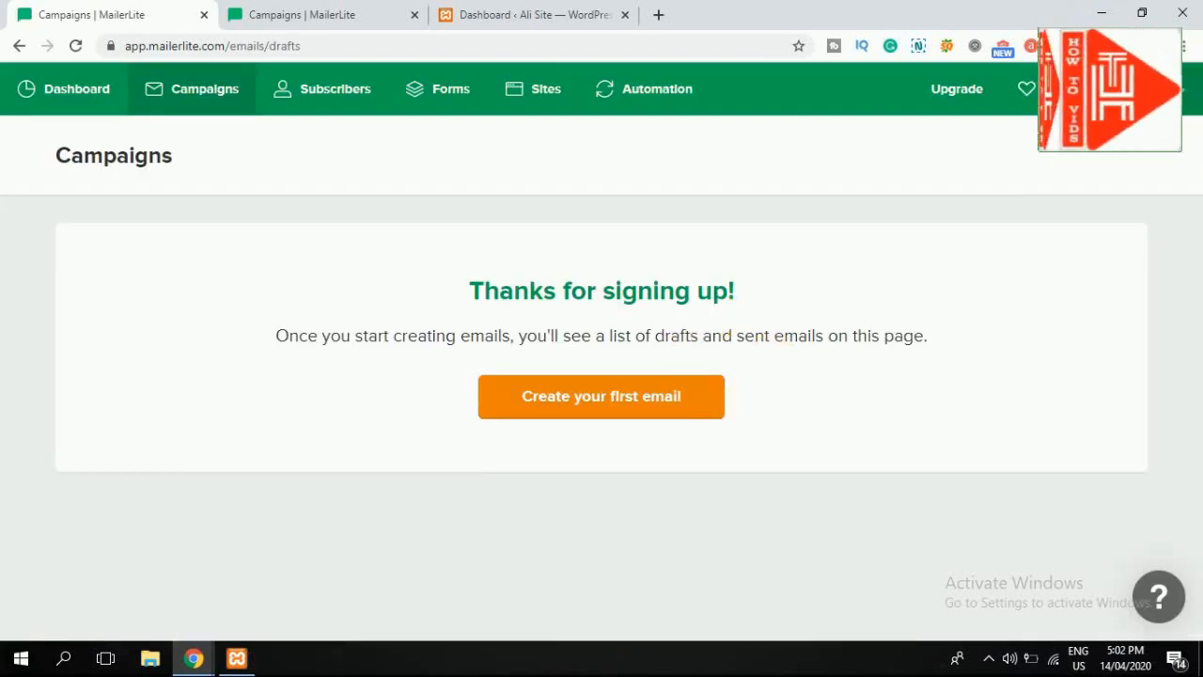
left_click(1127, 91)
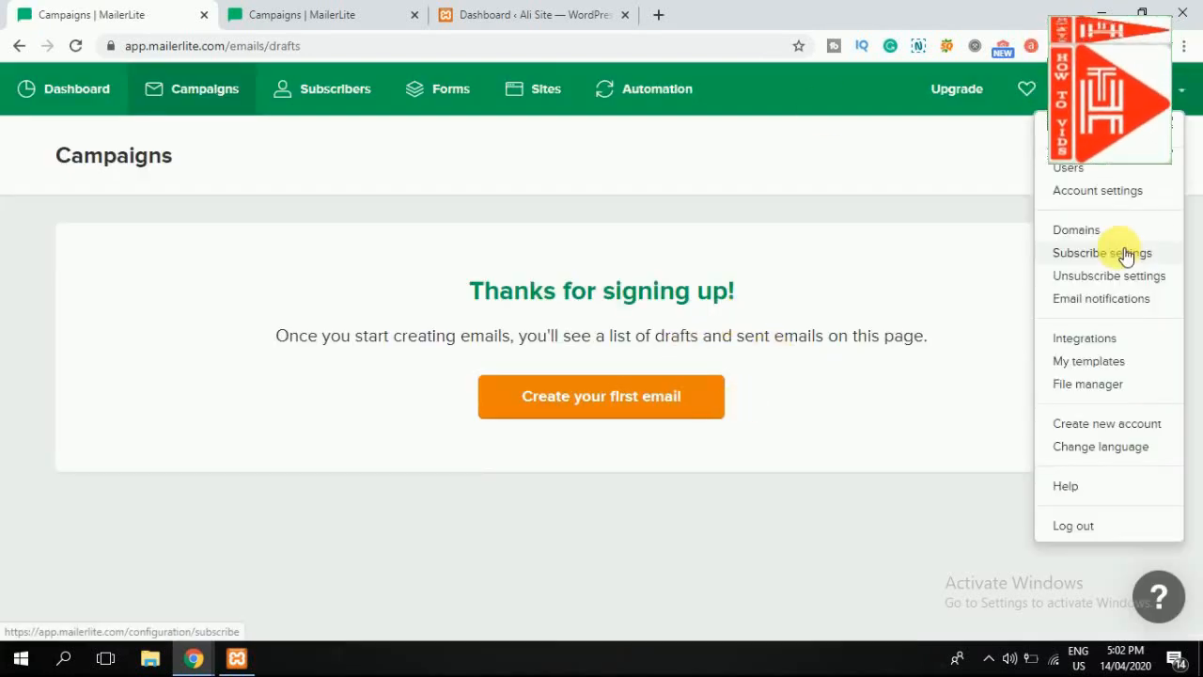
left_click(1105, 344)
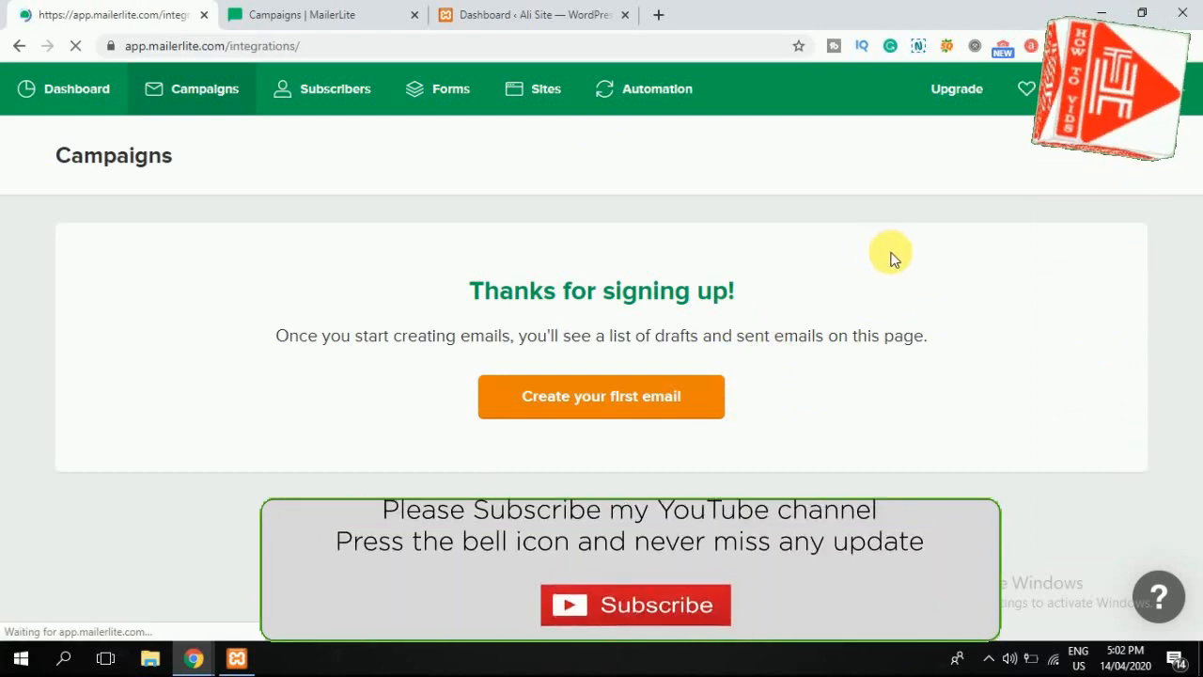
scroll(299, 139, "down", 2)
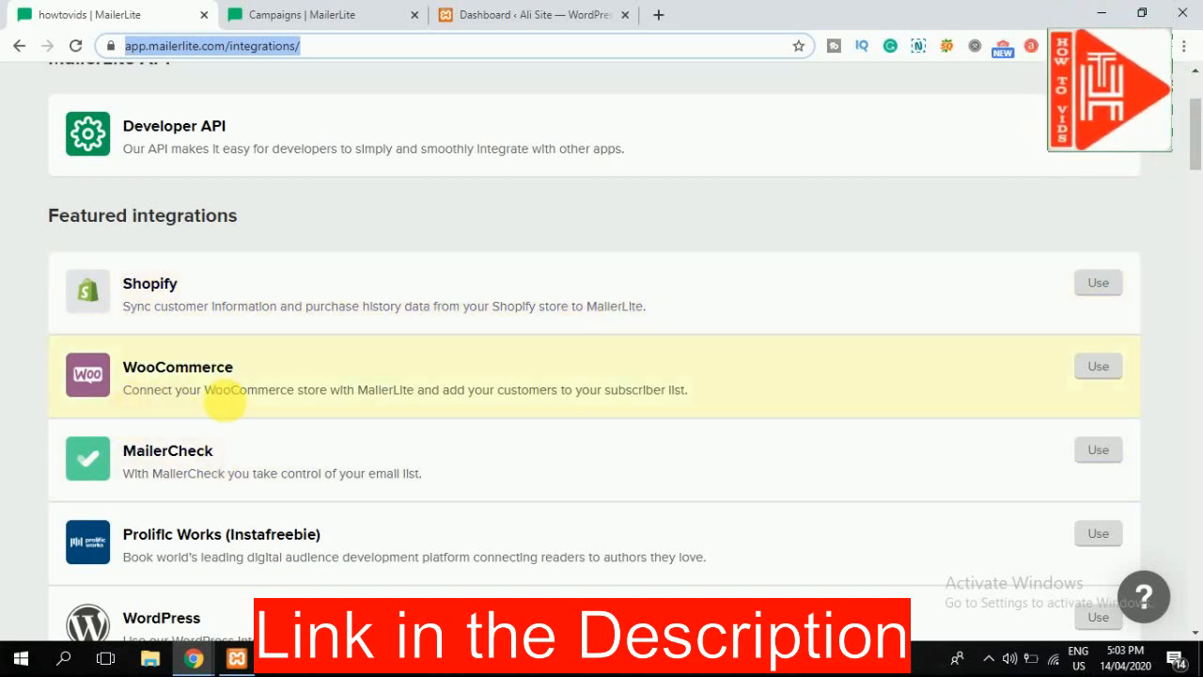
Step: View the WordPress integration's setup steps and API key, then return to the WordPress dashboard
scroll(121, 482, "down", 2)
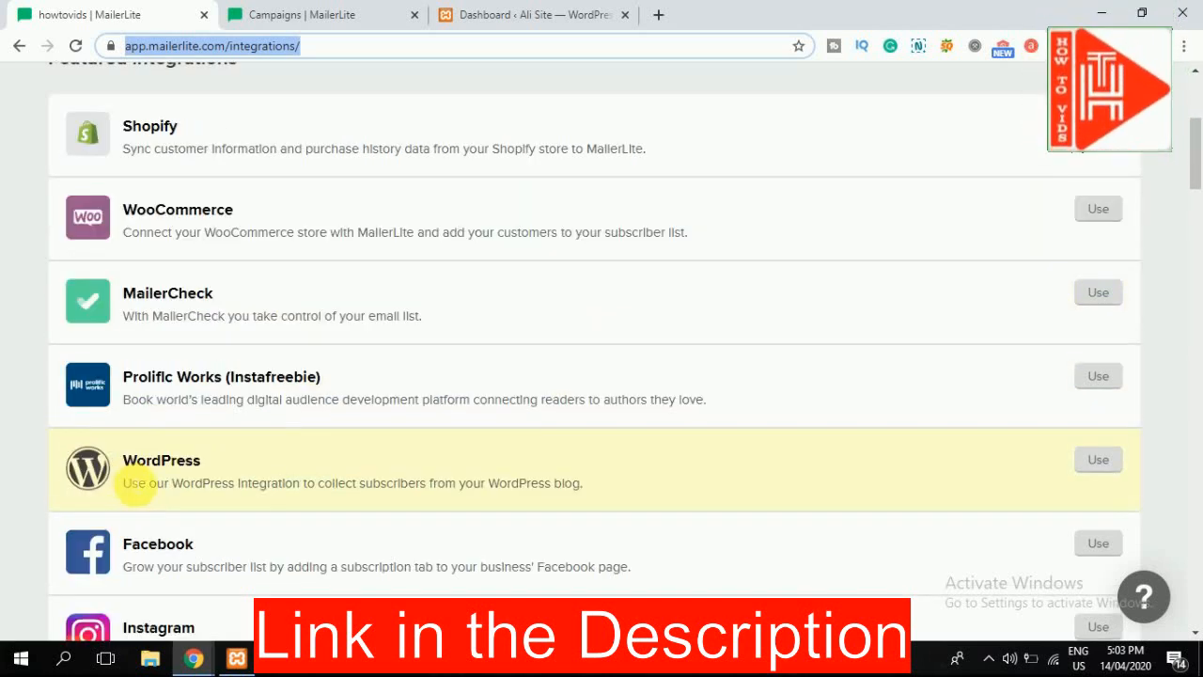
left_click(180, 462)
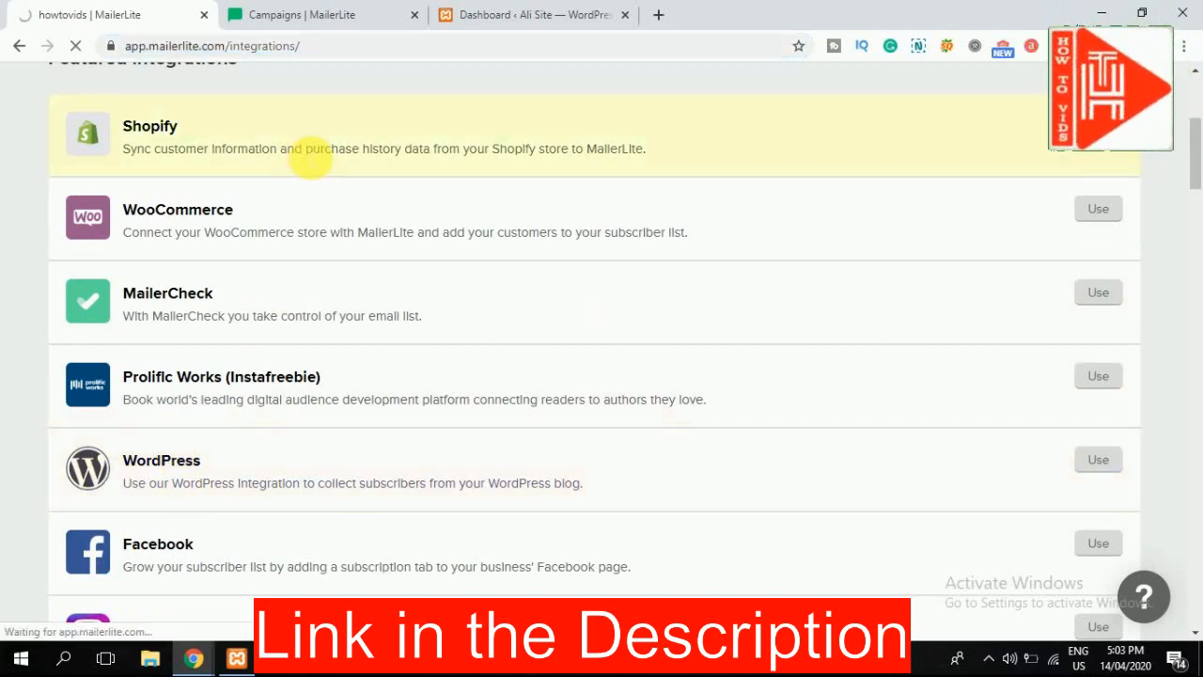
scroll(99, 517, "down", 1)
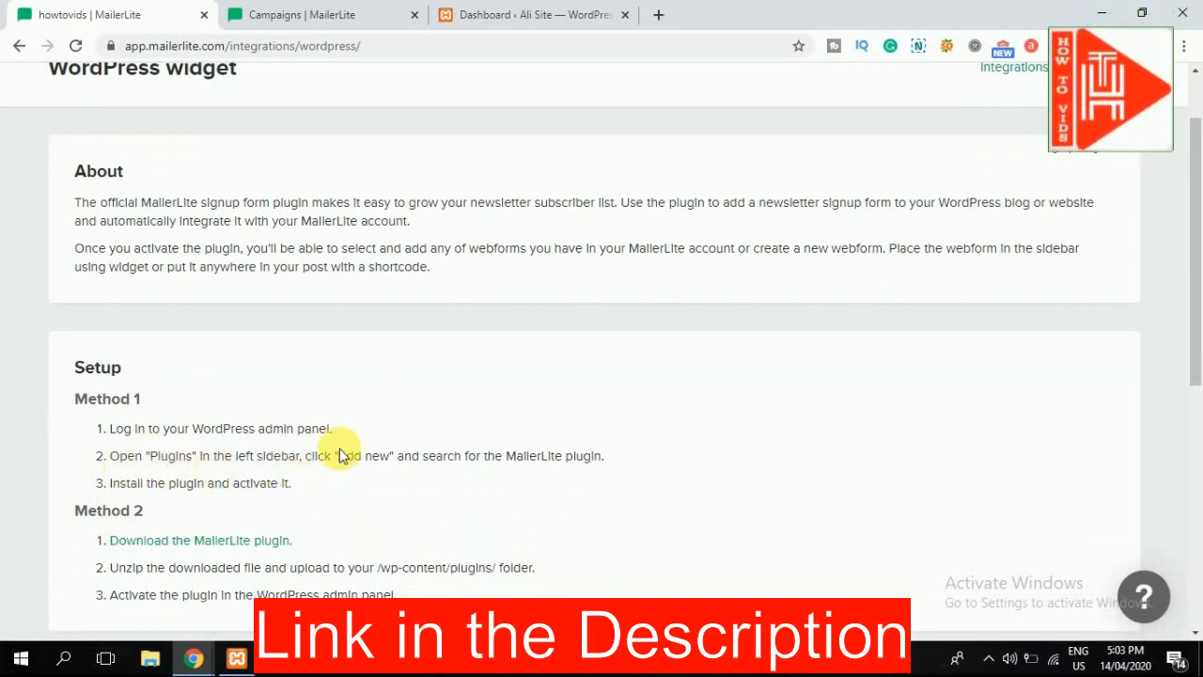
scroll(179, 480, "down", 6)
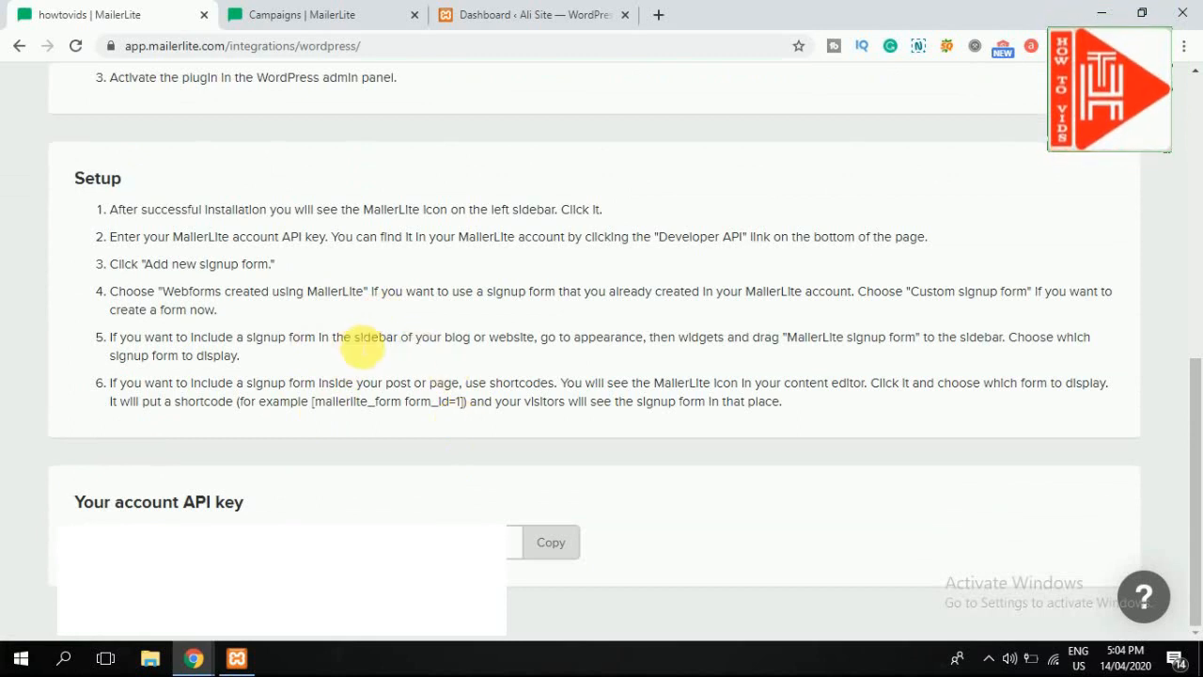
left_click(589, 9)
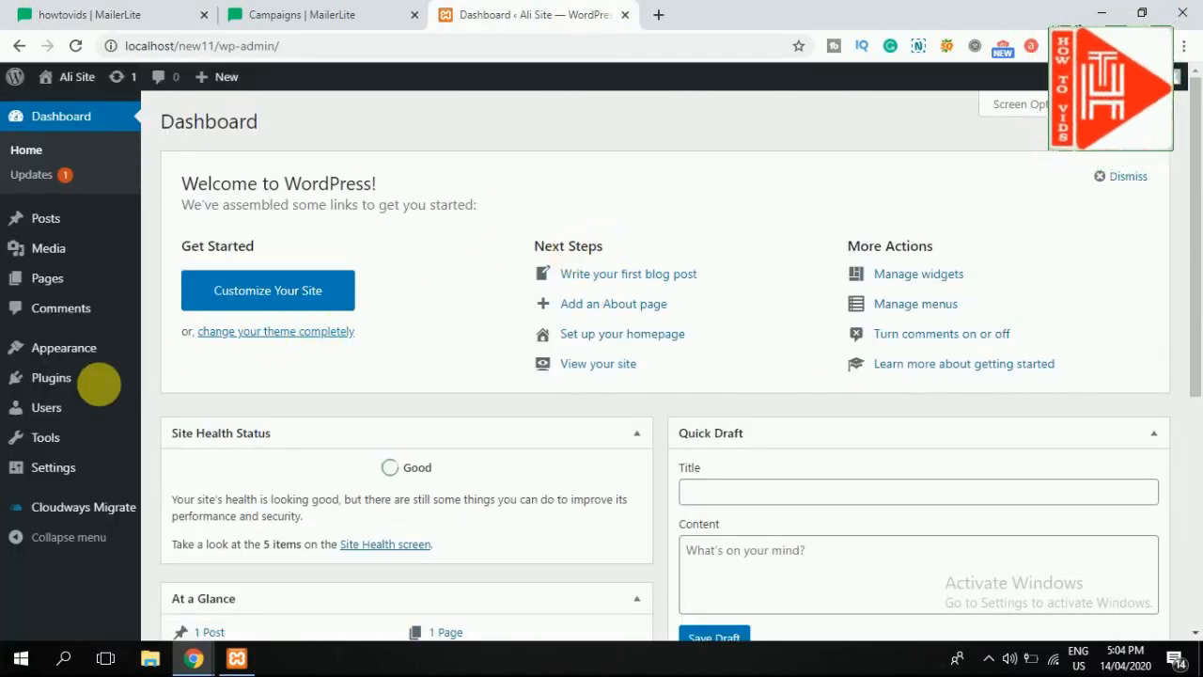
Step: Install the Official MailerLite Sign Up Forms plugin from Plugins > Add New
mouse_move(38, 389)
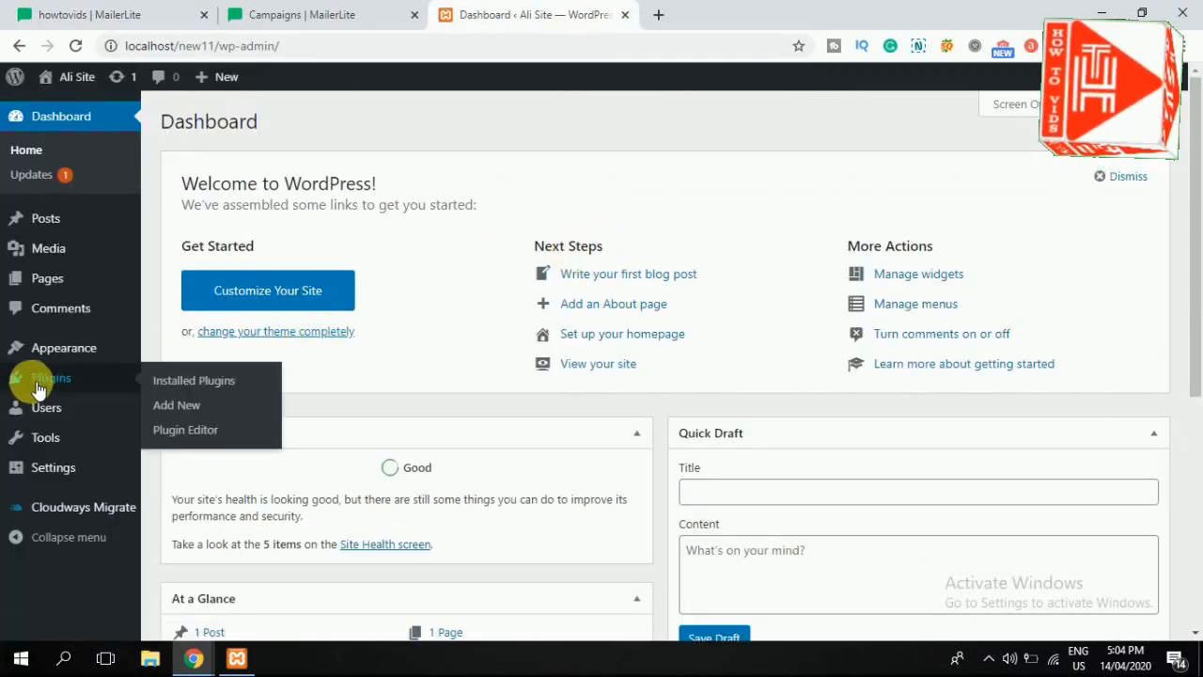
left_click(194, 410)
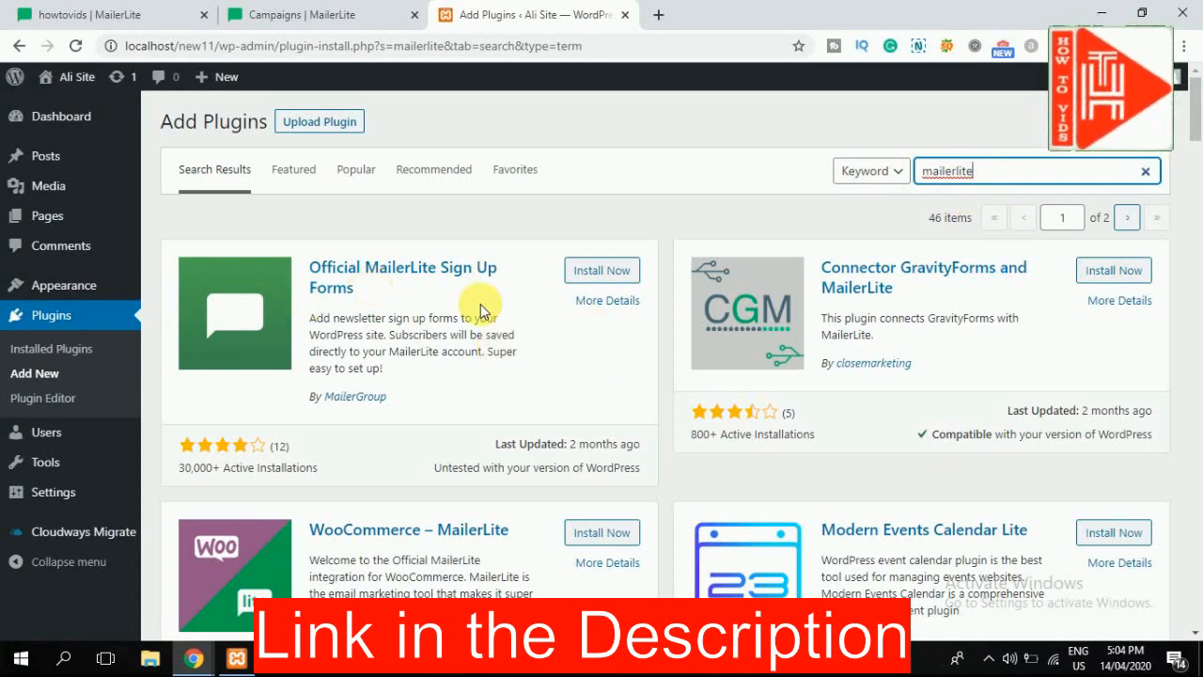
left_click(625, 273)
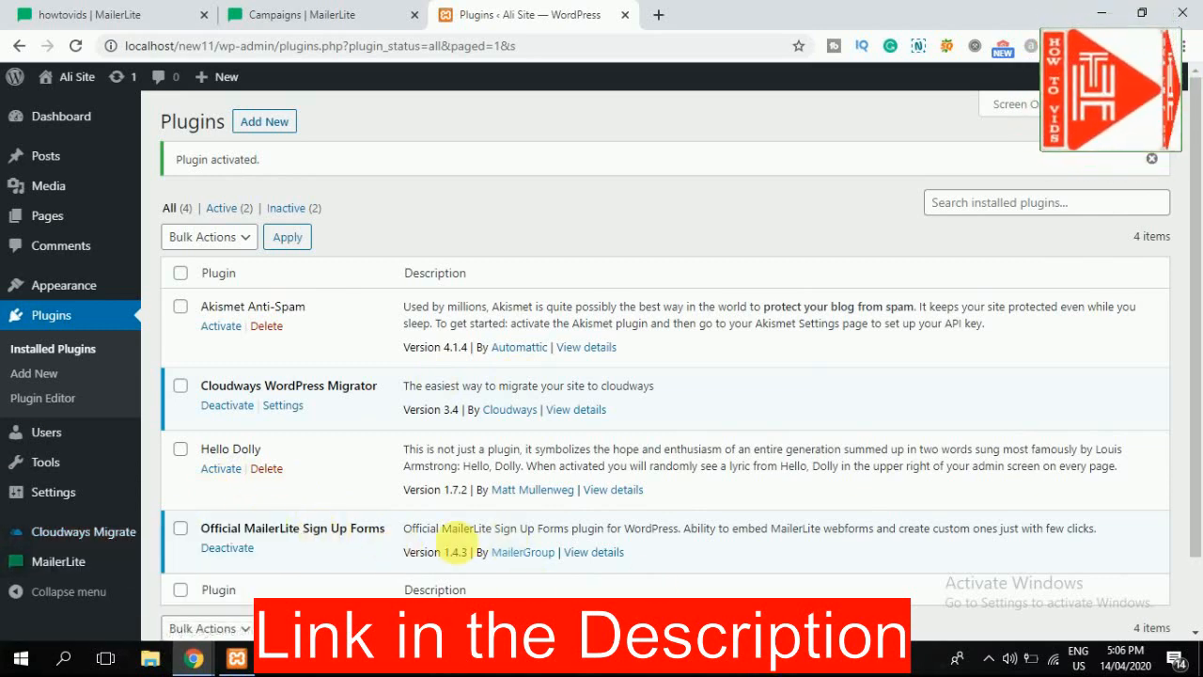
Step: Copy the MailerLite account API key and save it in the plugin's API key field
mouse_move(89, 561)
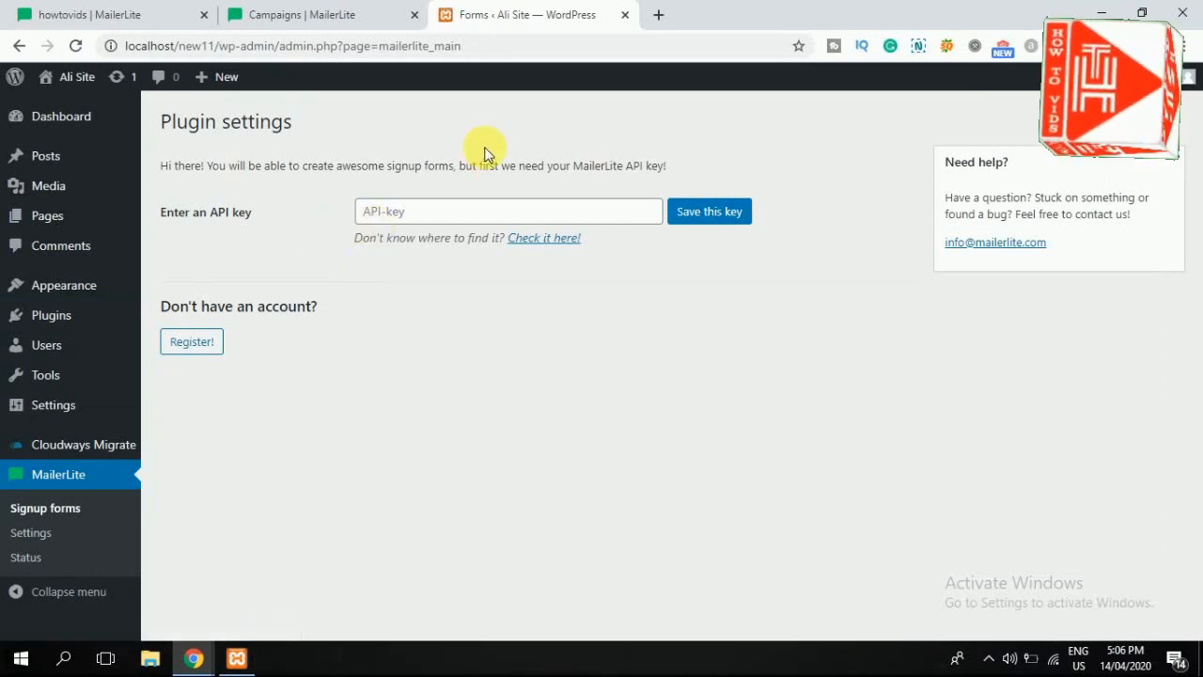
left_click(68, 10)
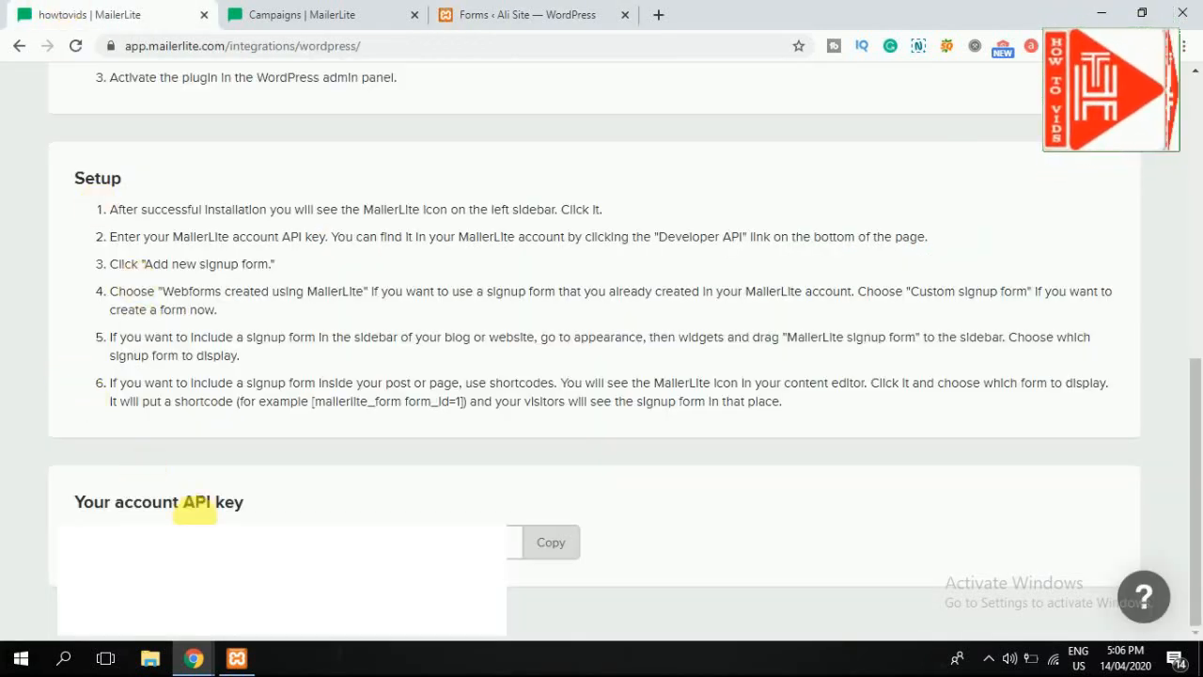
right_click(231, 537)
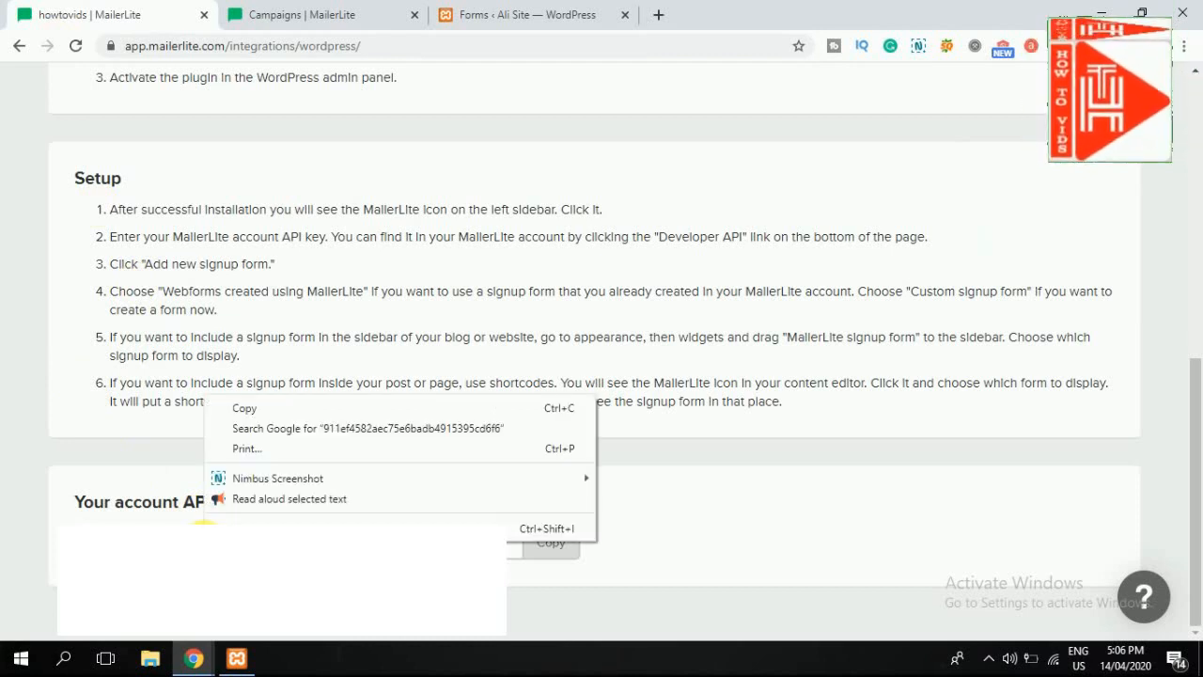
left_click(313, 405)
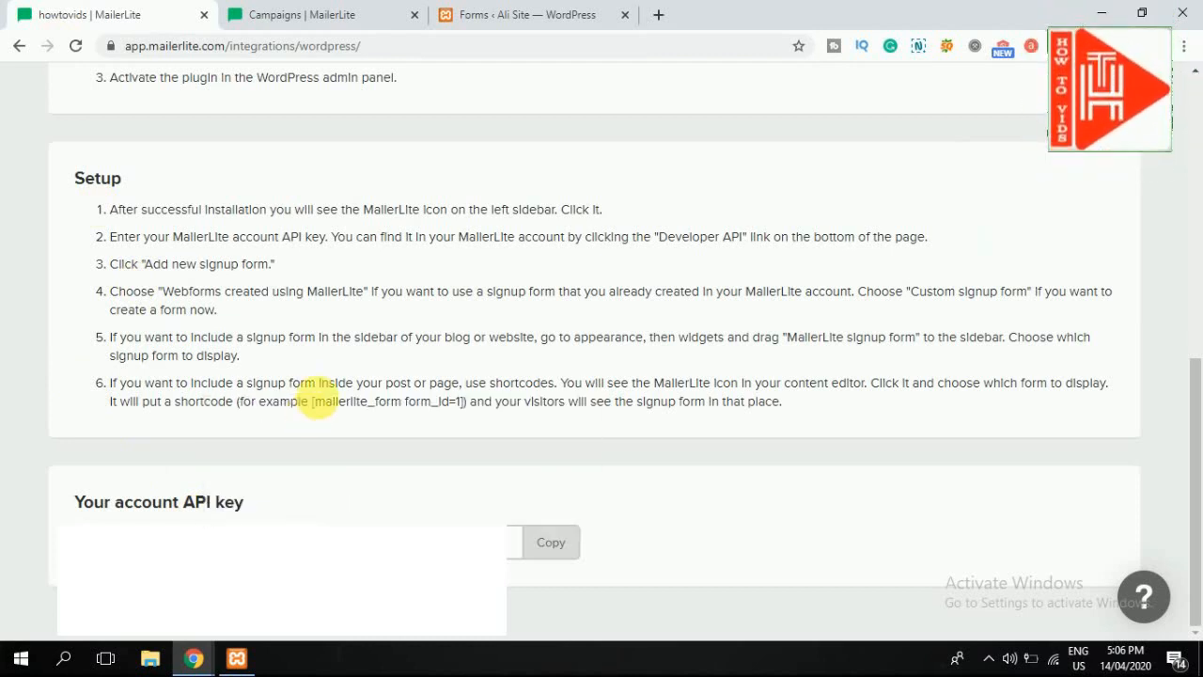
left_click(560, 14)
left_click(385, 212)
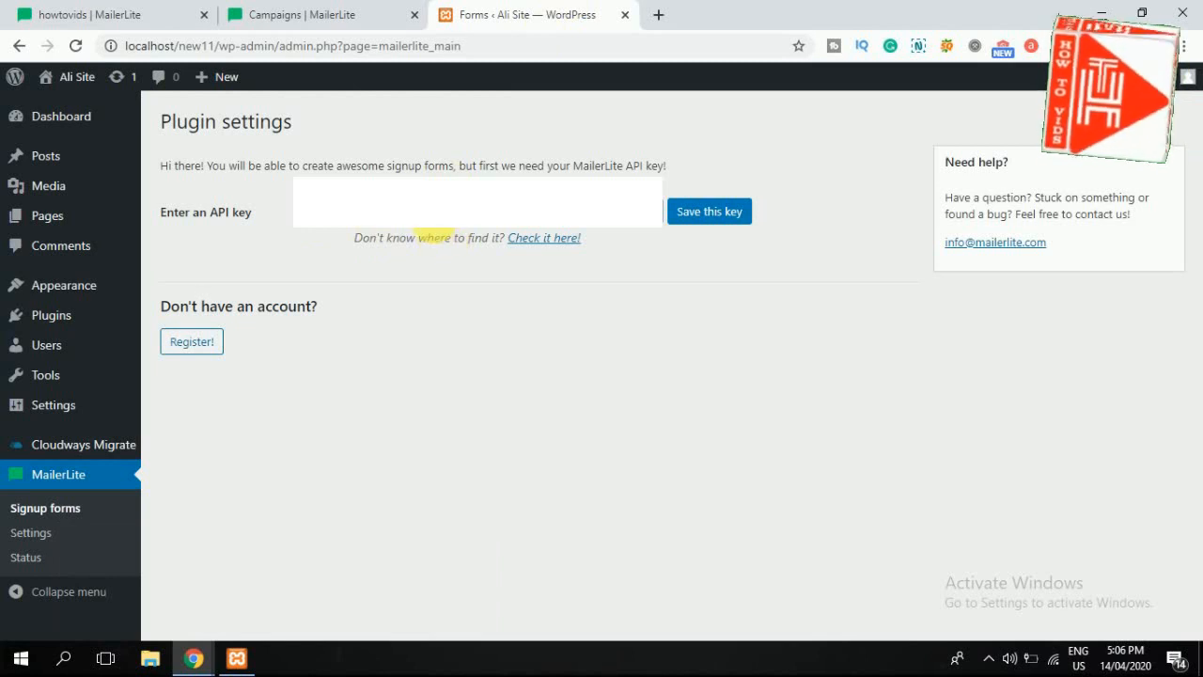
right_click(440, 228)
left_click(513, 320)
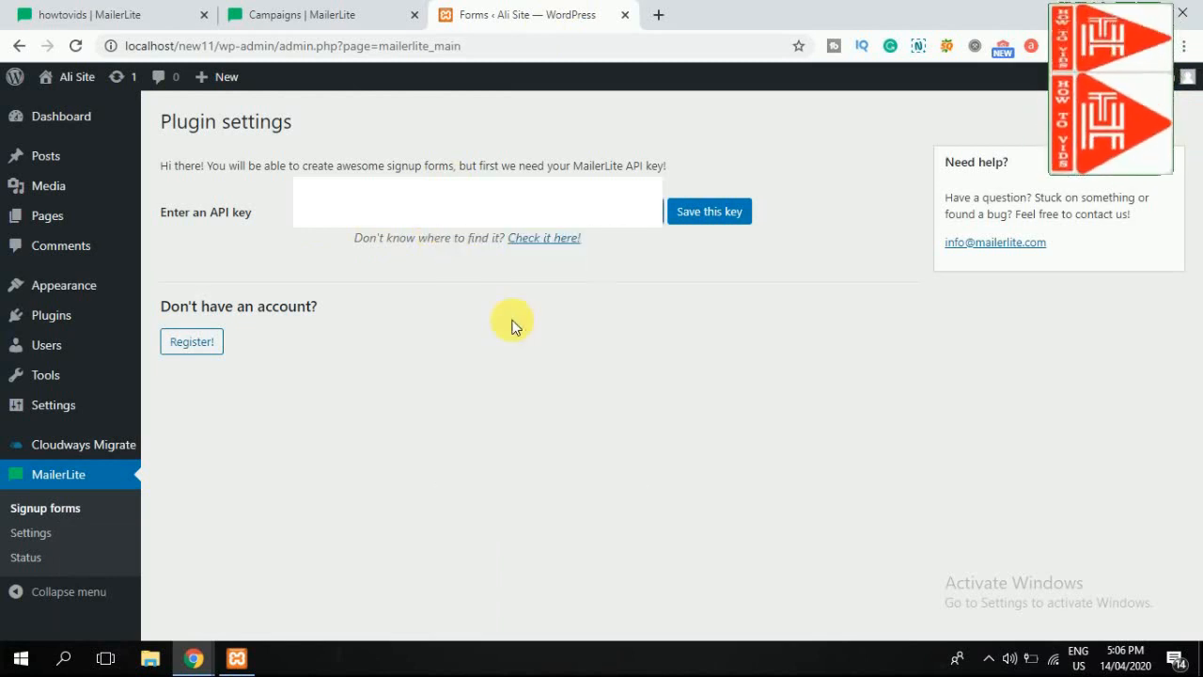
left_click(695, 208)
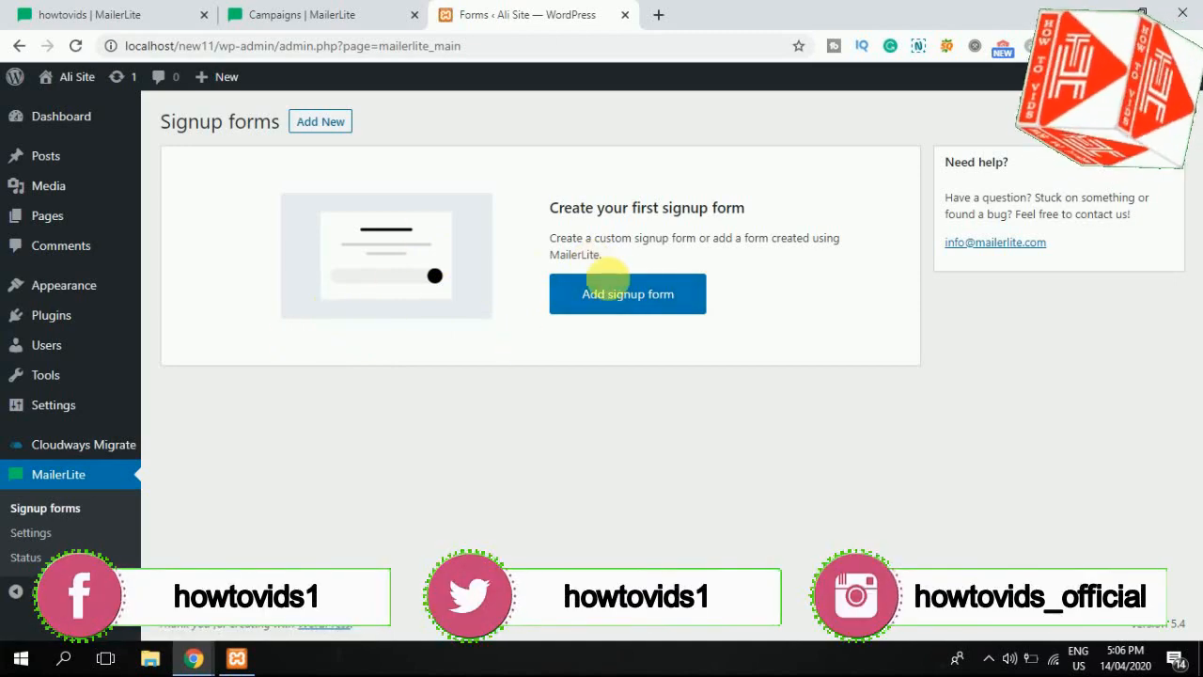
Step: Create a new custom signup form assigned to the howtovids group
left_click(636, 289)
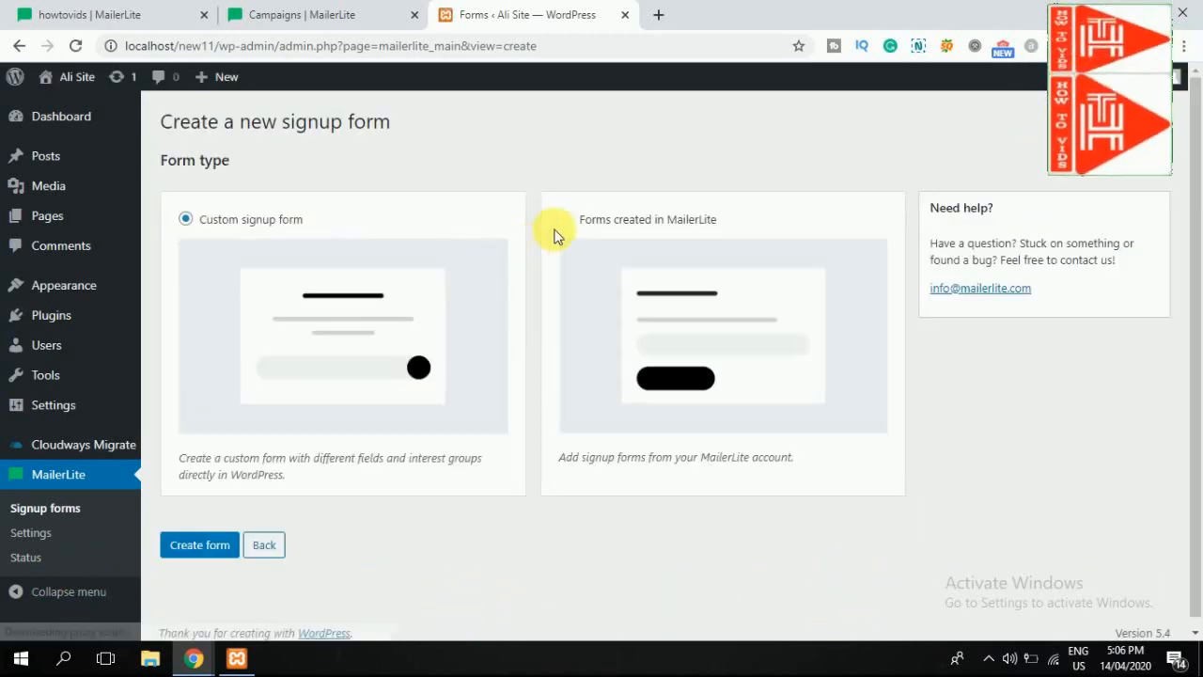
left_click(195, 545)
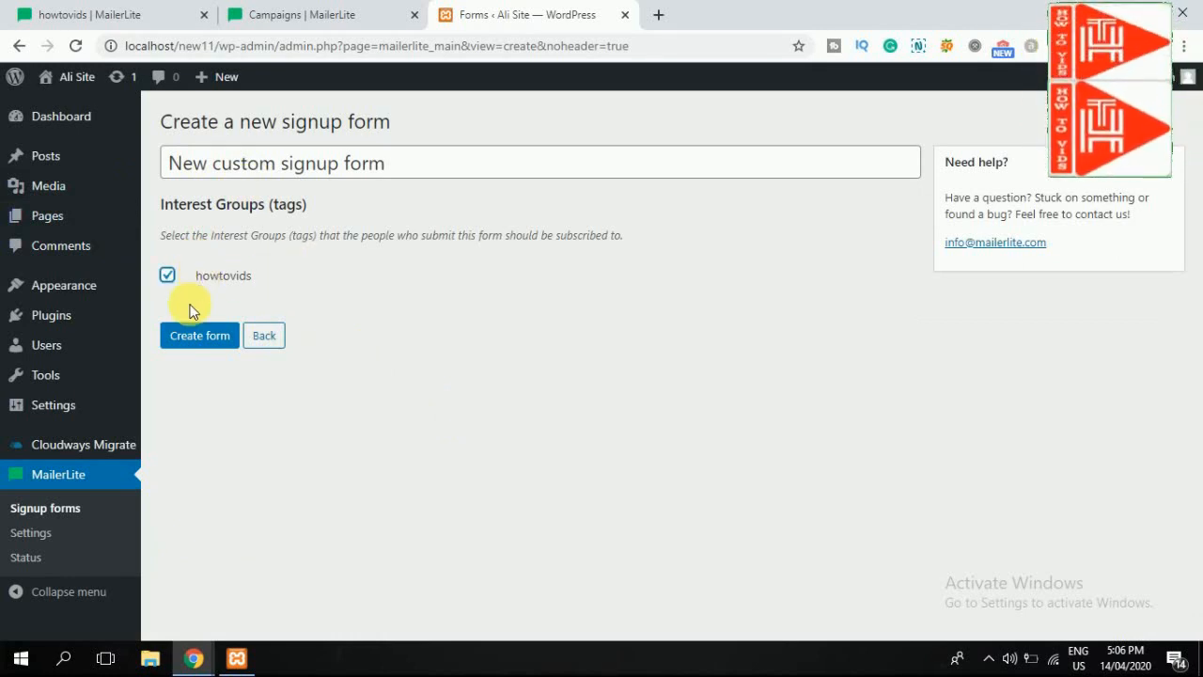
left_click(191, 335)
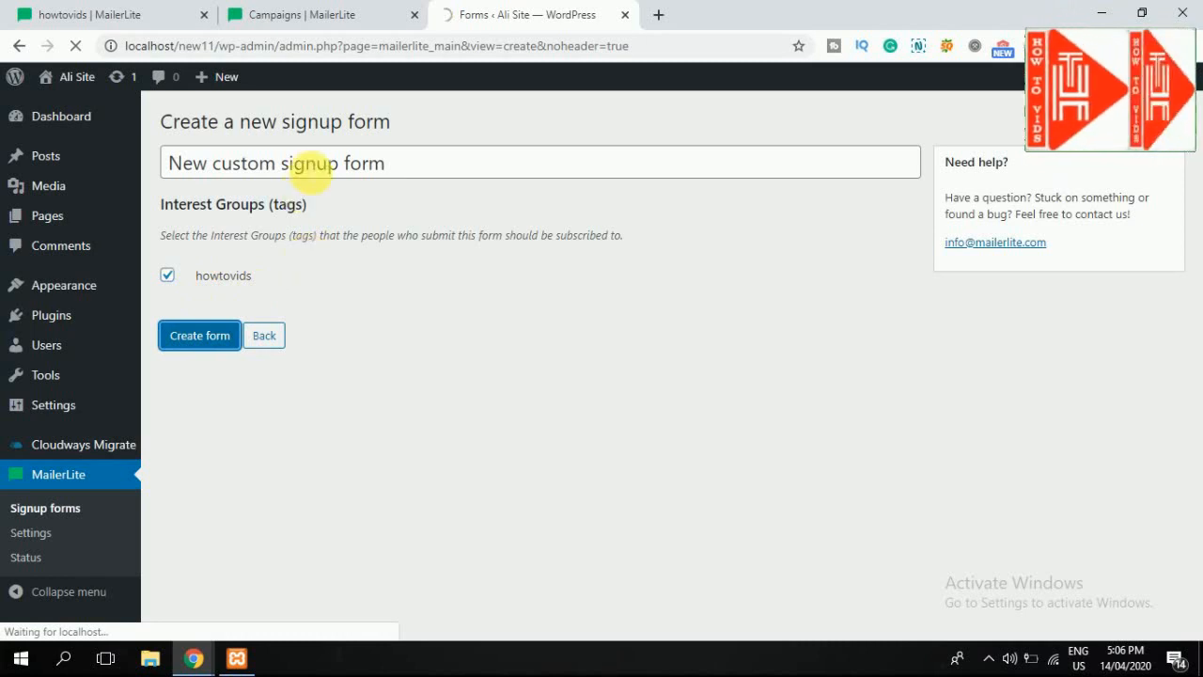
Step: Review the form title and success message, then add the Name field to the form
triple_click(312, 162)
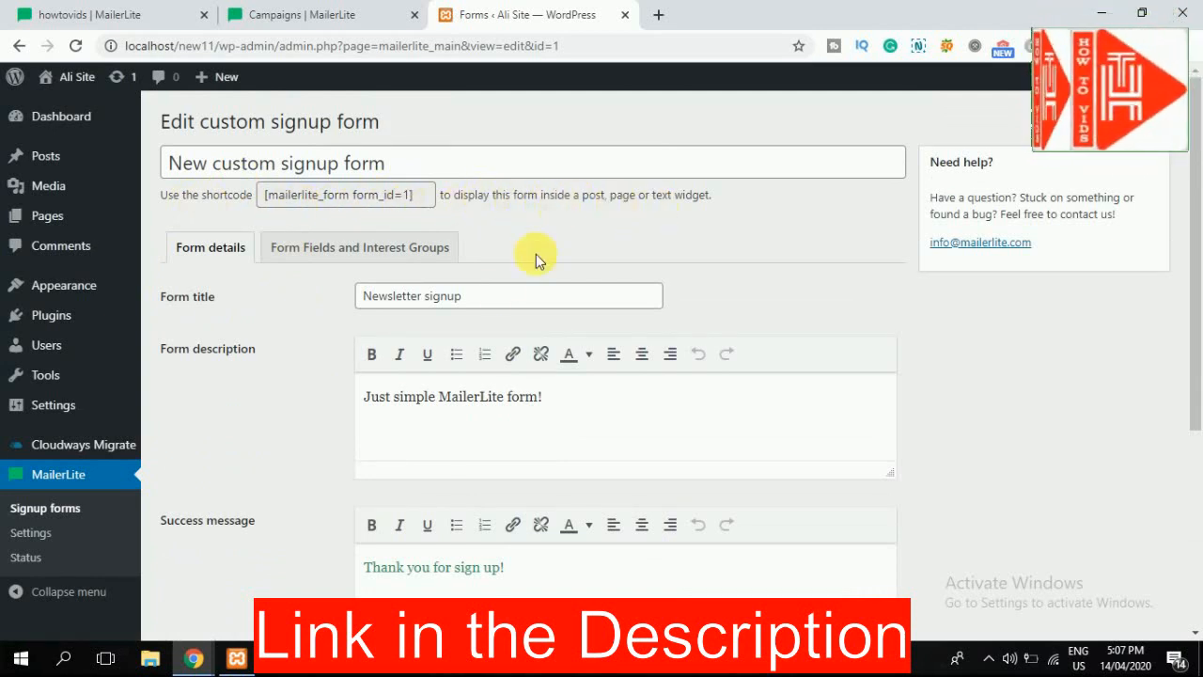
scroll(376, 442, "down", 2)
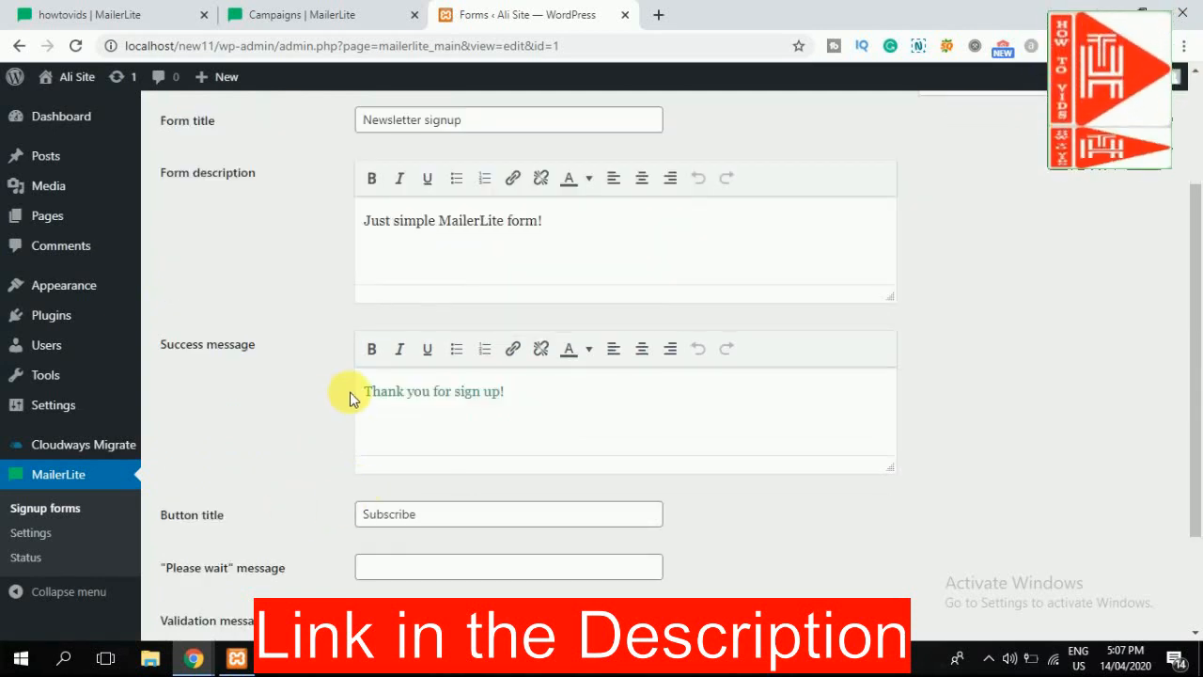
double_click(374, 399)
scroll(358, 282, "up", 1)
left_click(343, 160)
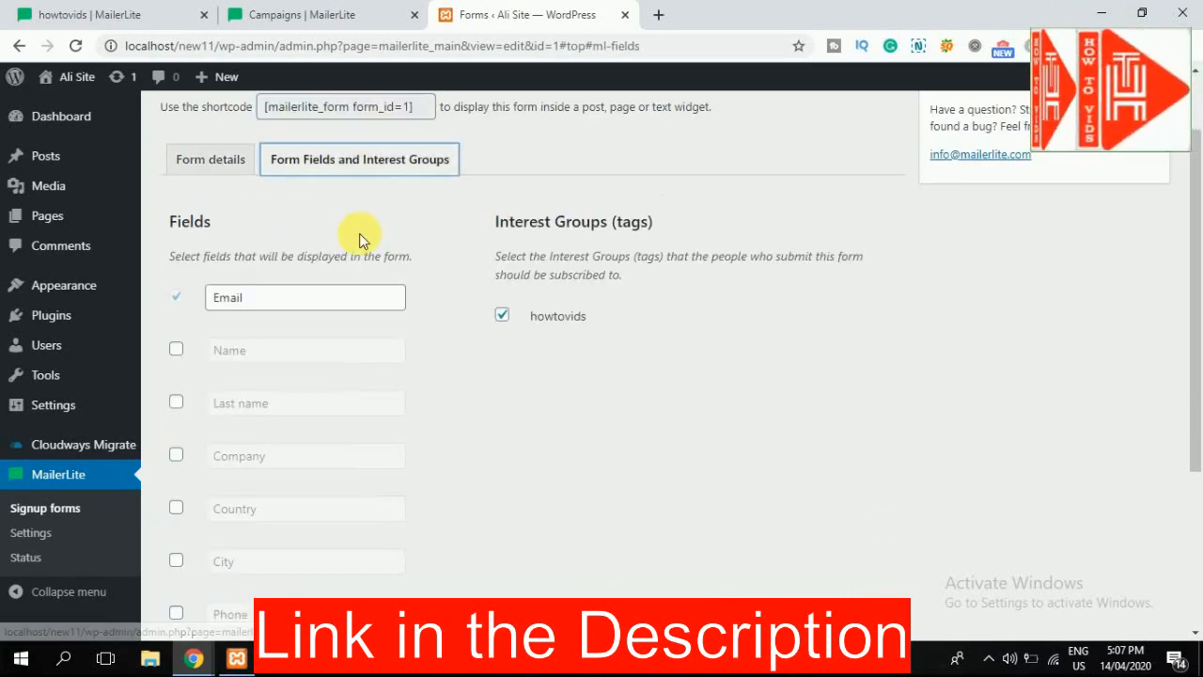
left_click(176, 348)
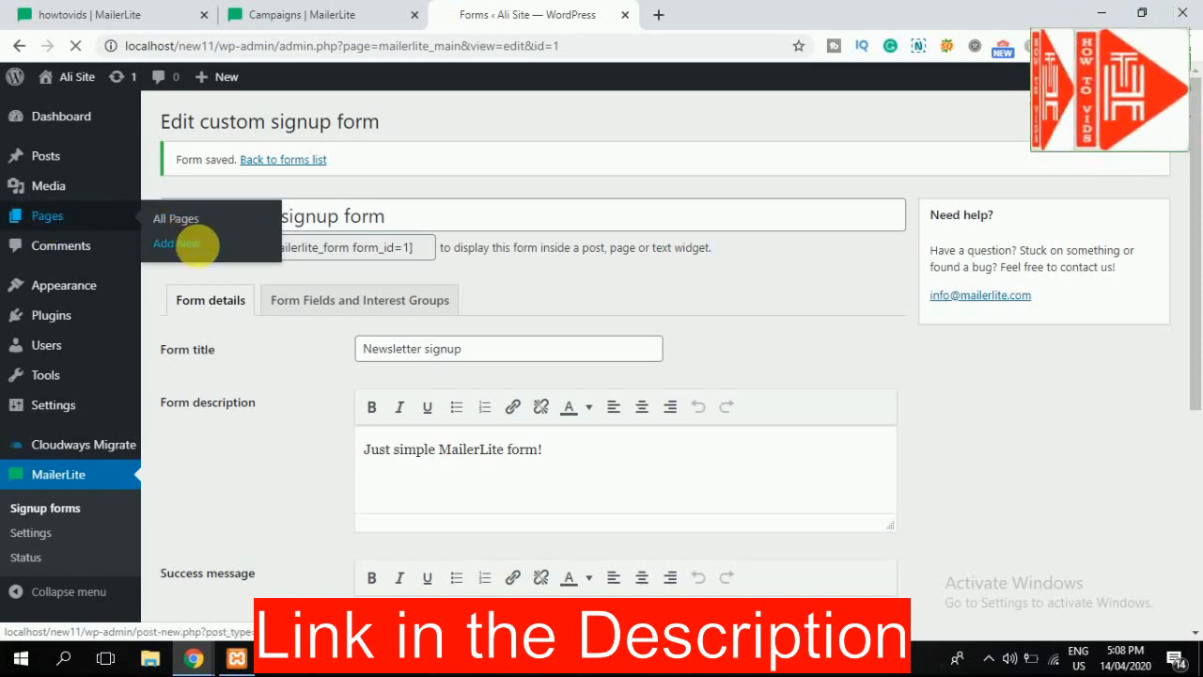
Step: Start a new page and insert the MailerLite sign up form block from Widgets
left_click(177, 244)
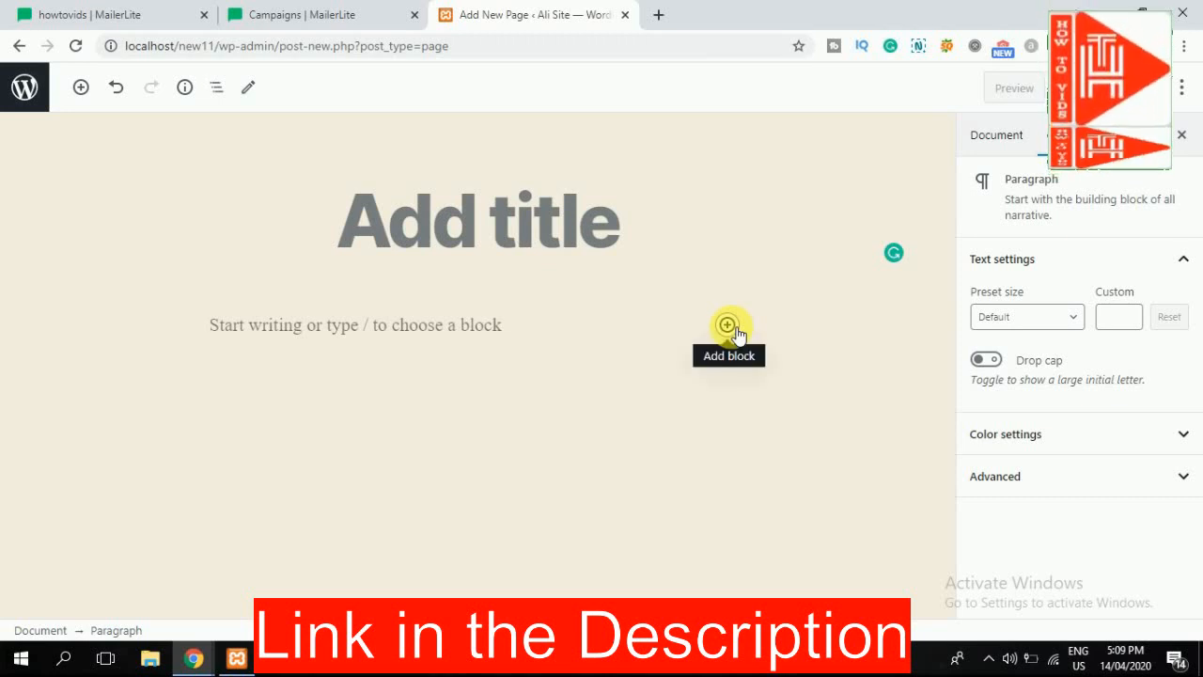
left_click(732, 328)
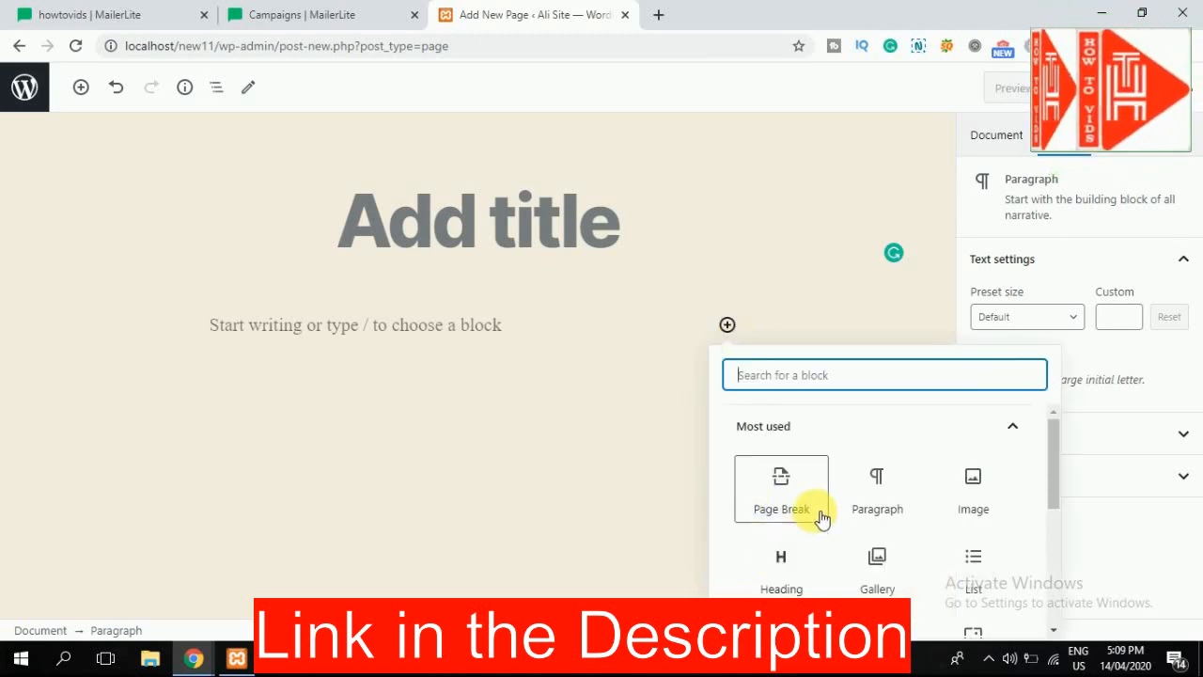
scroll(820, 515, "down", 2)
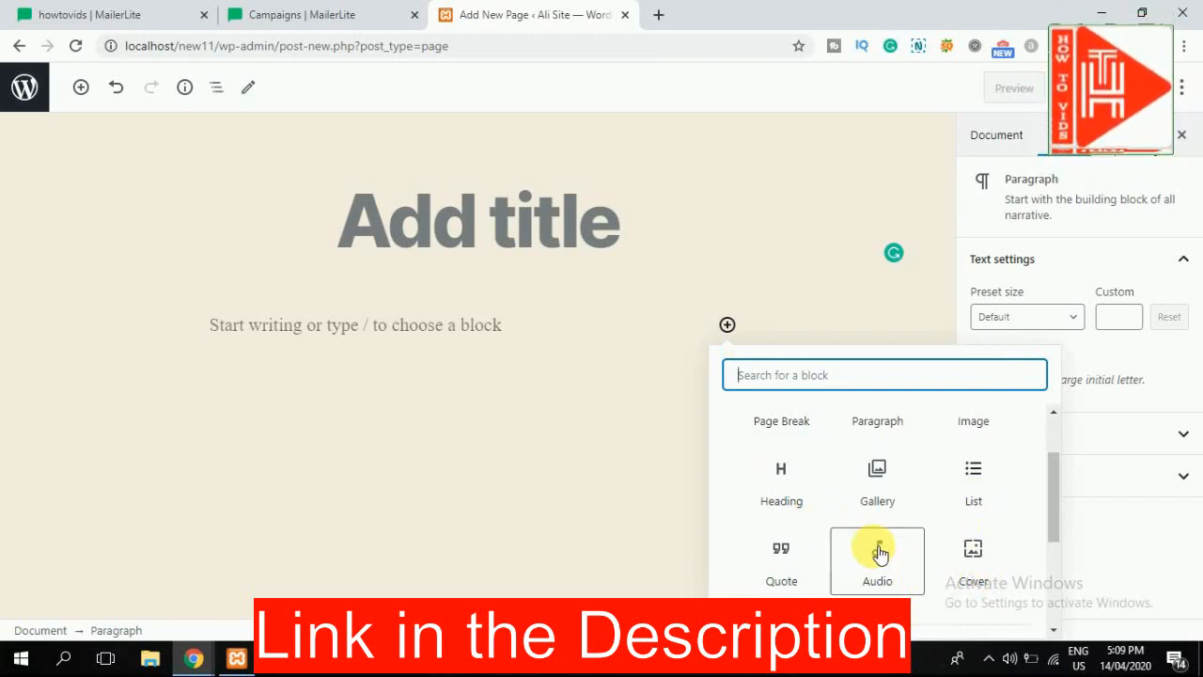
scroll(879, 553, "down", 2)
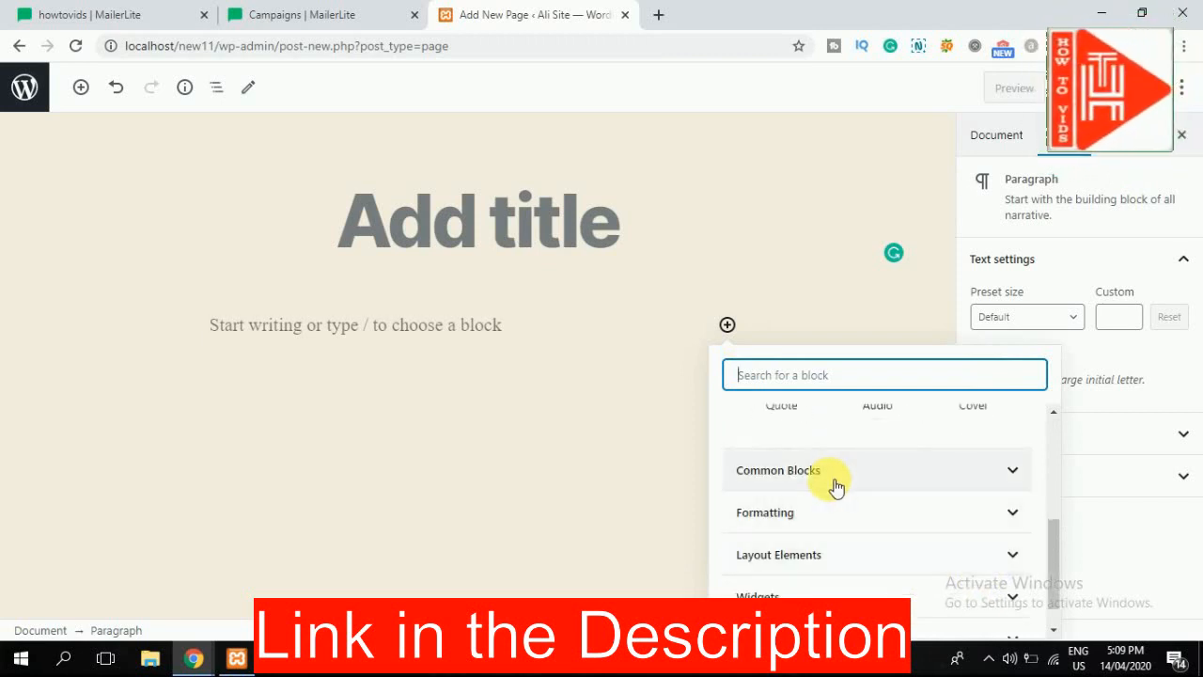
scroll(800, 517, "down", 1)
left_click(823, 567)
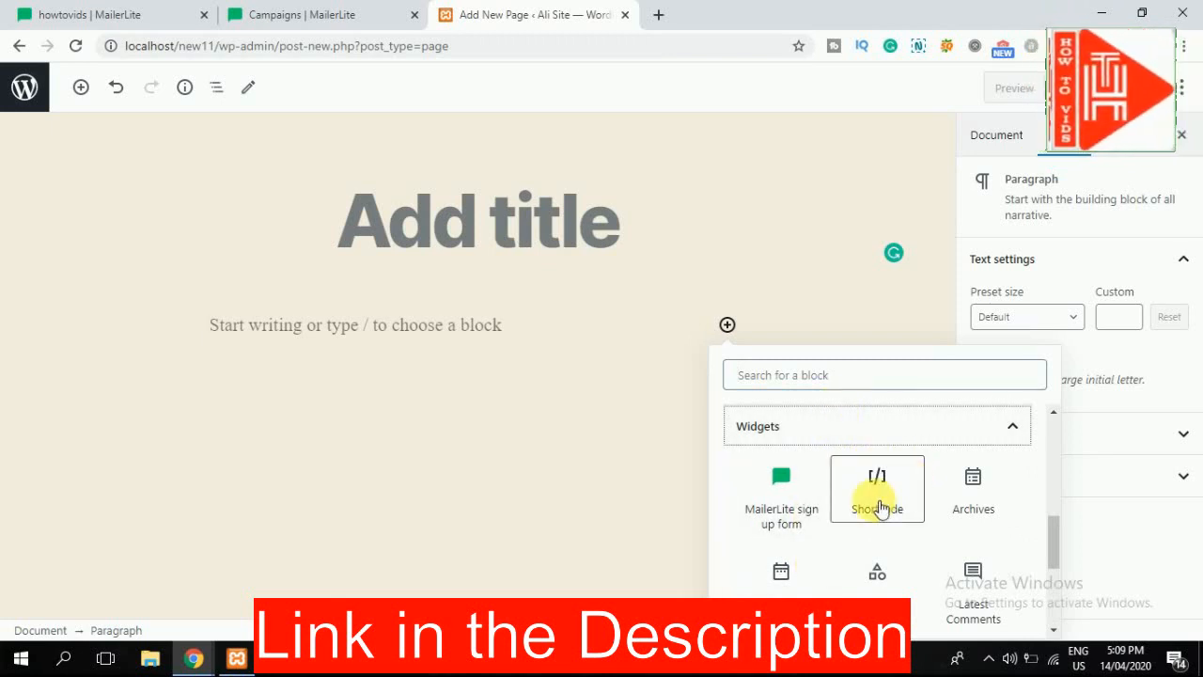
left_click(763, 505)
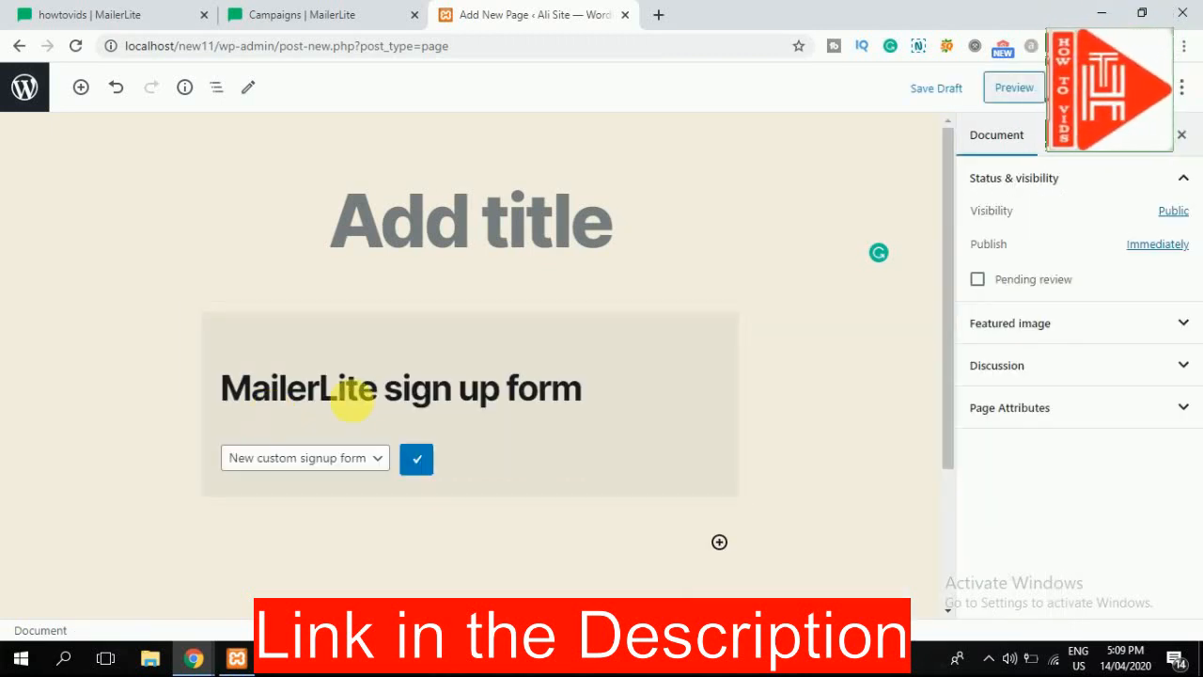
Step: Set the block to use the New custom signup form and expand its advanced settings
left_click(358, 457)
left_click(336, 484)
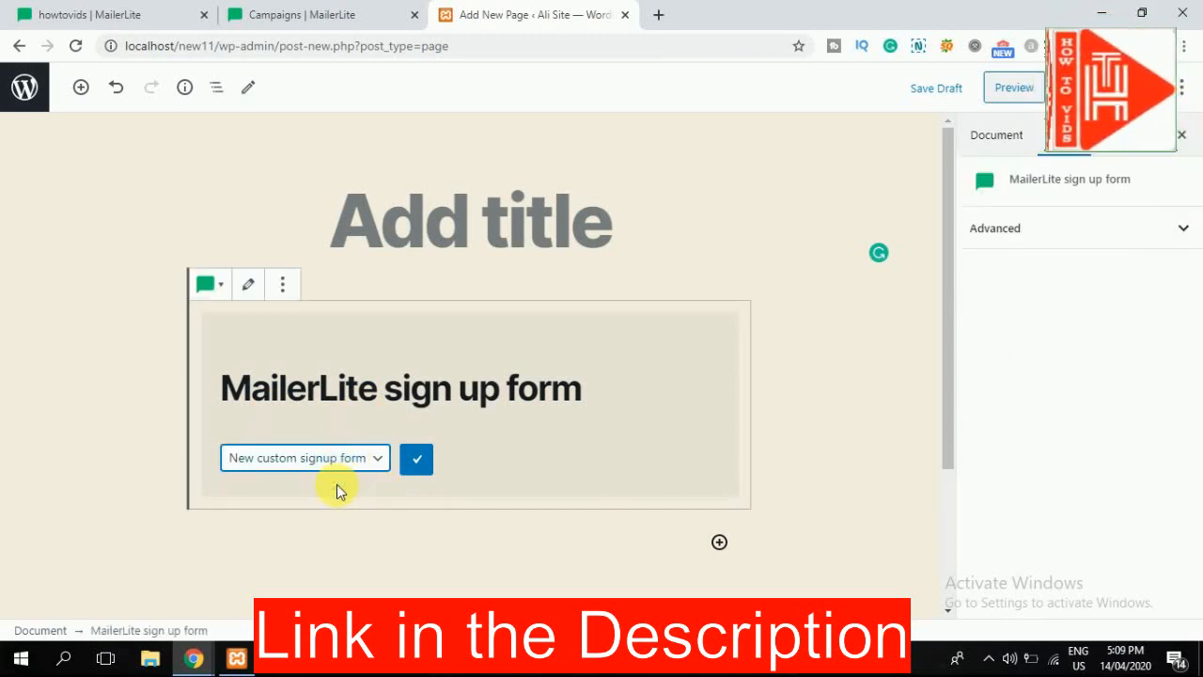
left_click(416, 459)
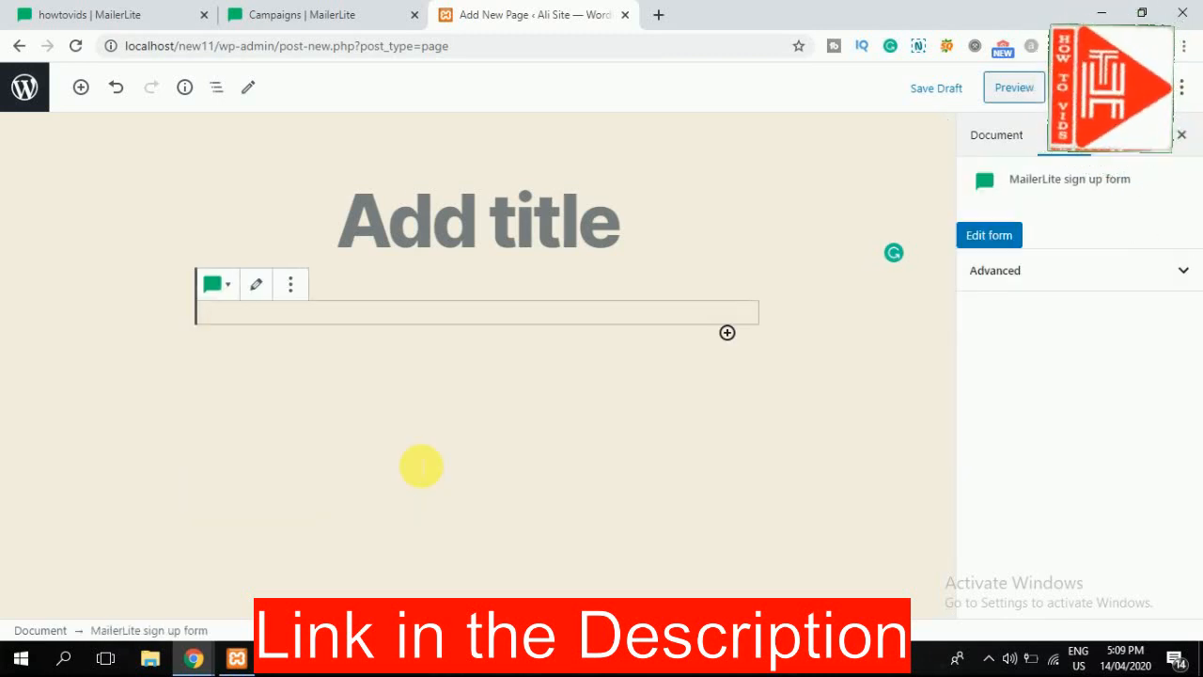
scroll(432, 402, "down", 10)
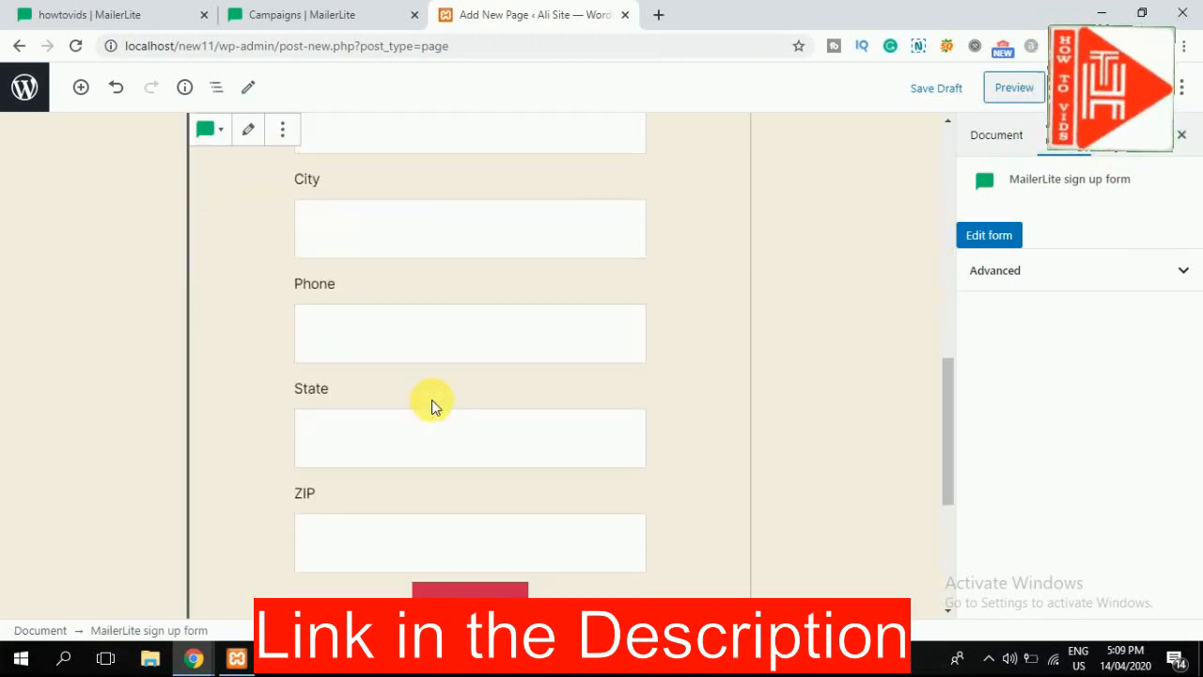
scroll(563, 366, "up", 7)
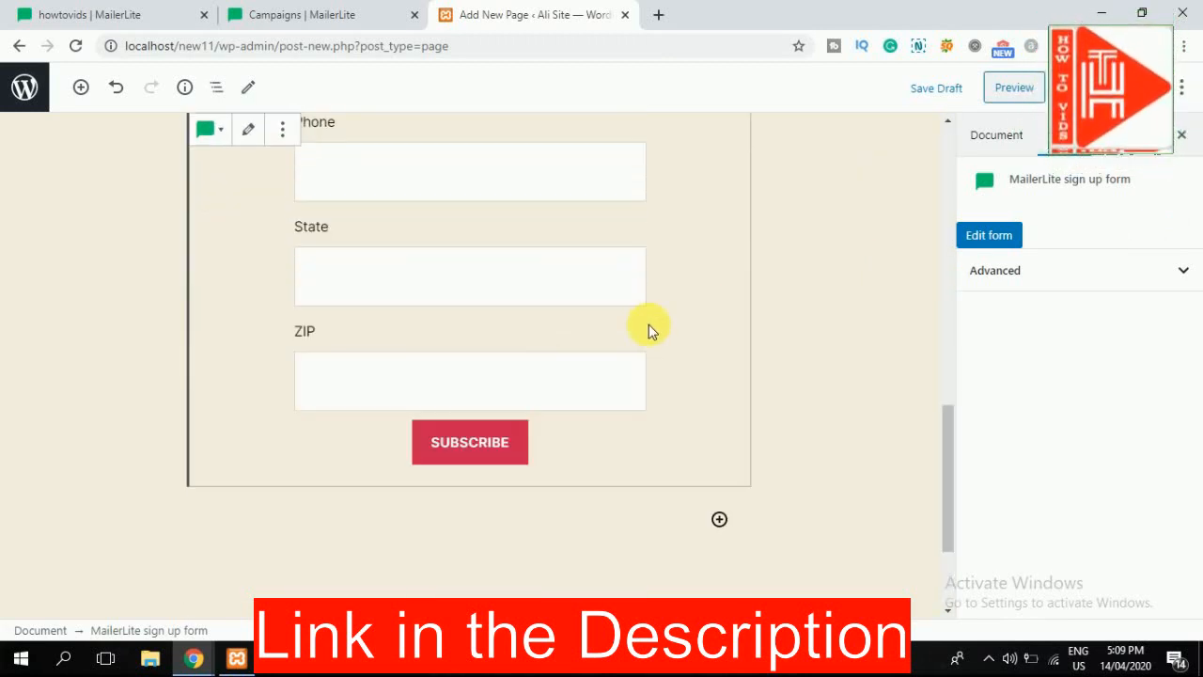
left_click(1156, 271)
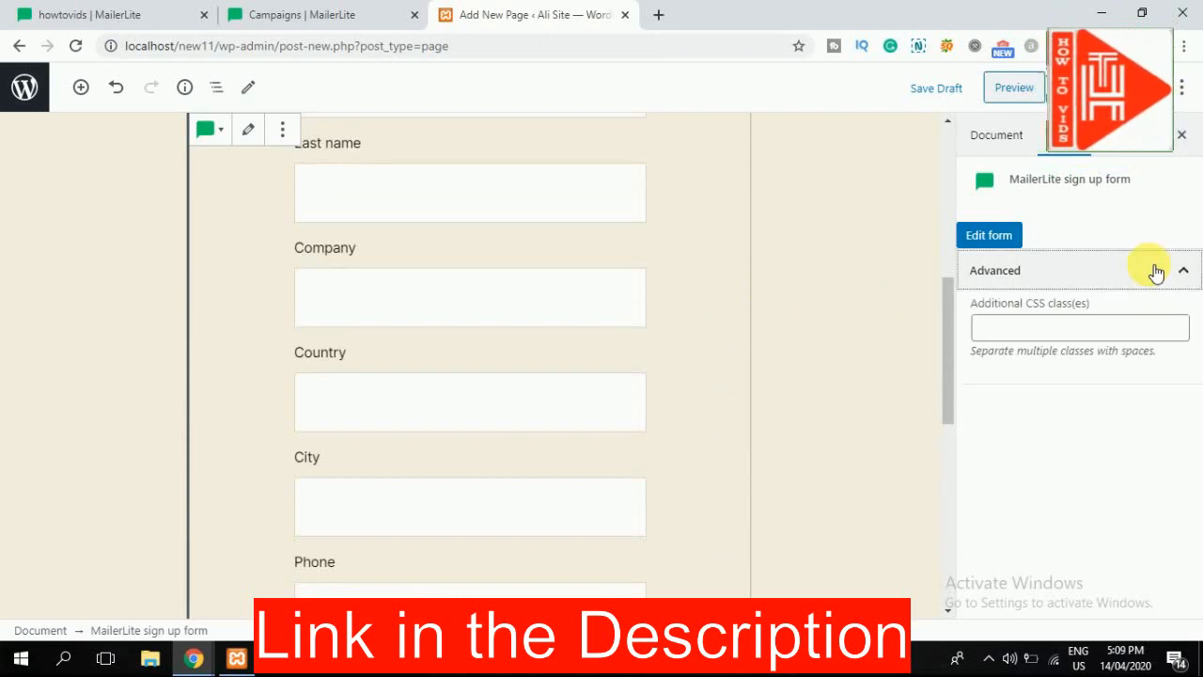
Step: Preview the draft page's signup form, then return to MailerLite's WordPress widget page
left_click(1031, 92)
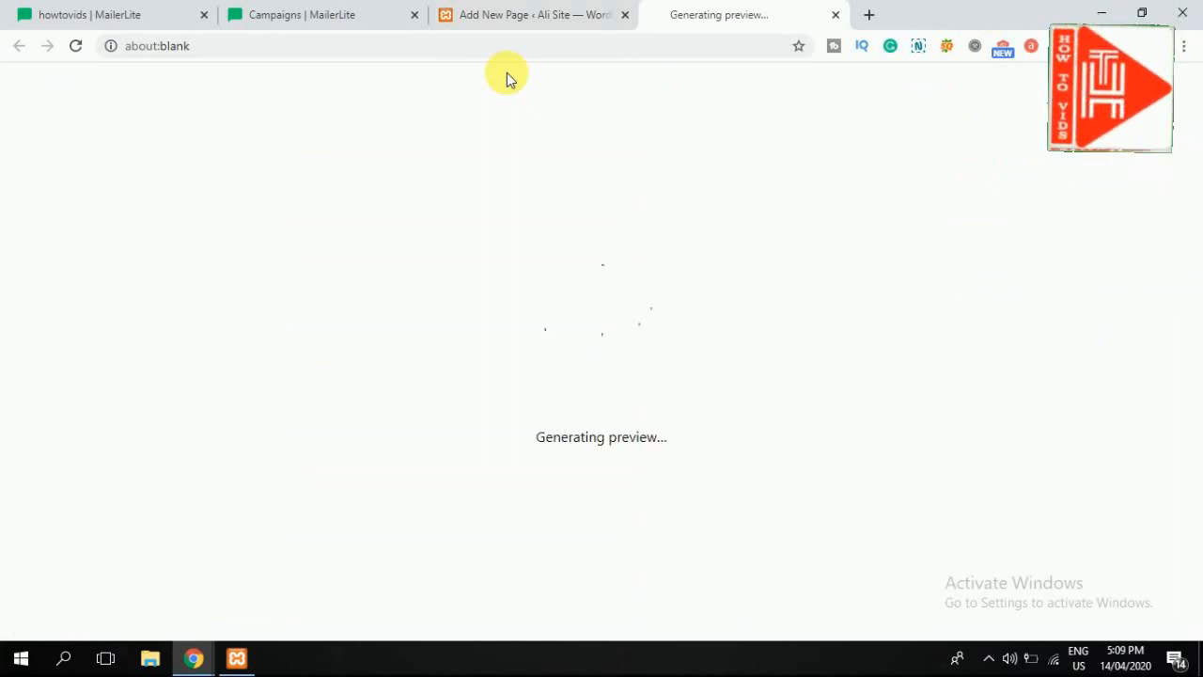
scroll(295, 403, "down", 4)
scroll(566, 309, "down", 2)
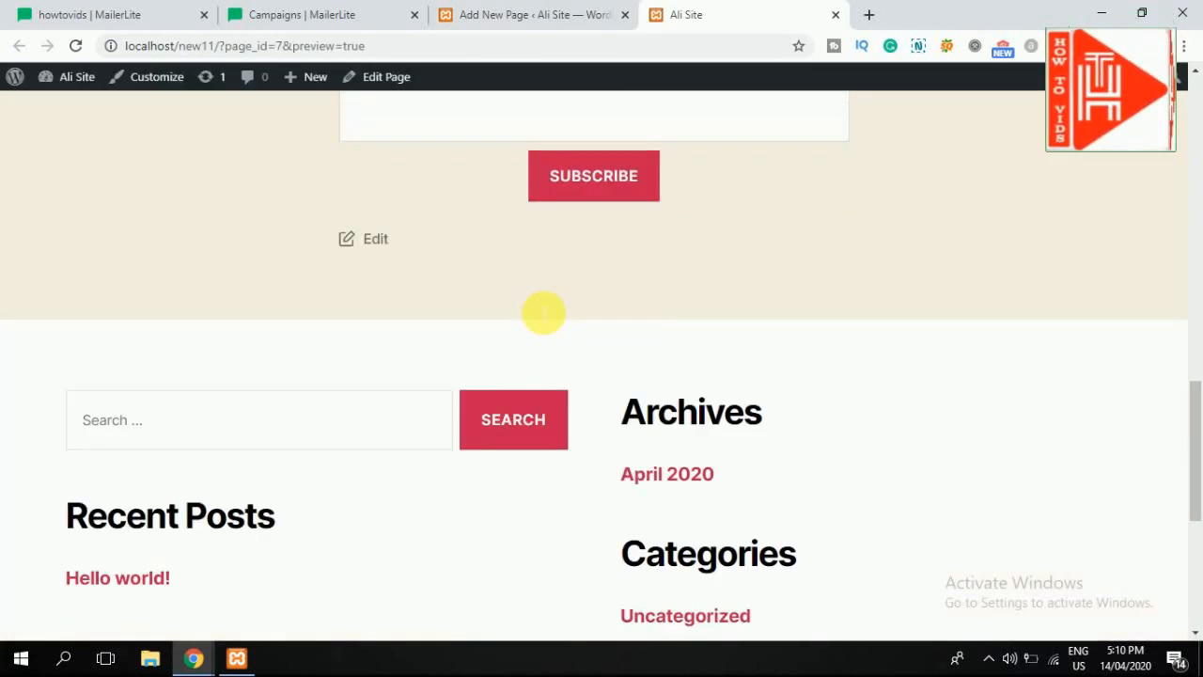
scroll(543, 312, "up", 12)
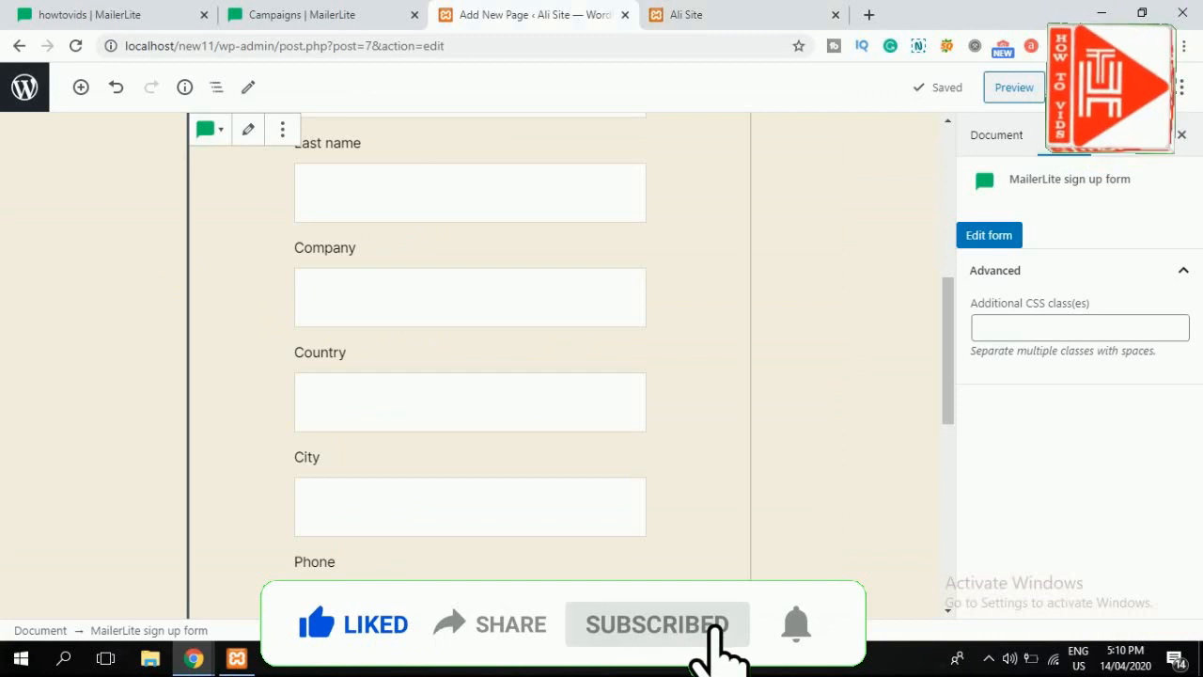
left_click(94, 17)
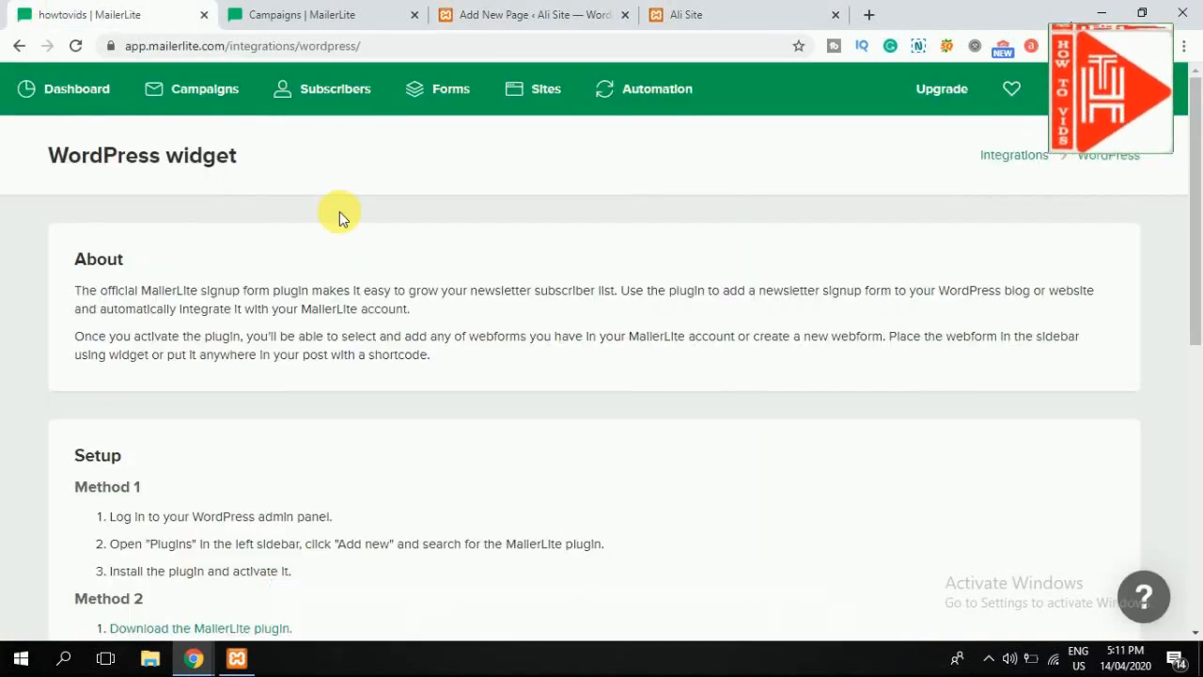